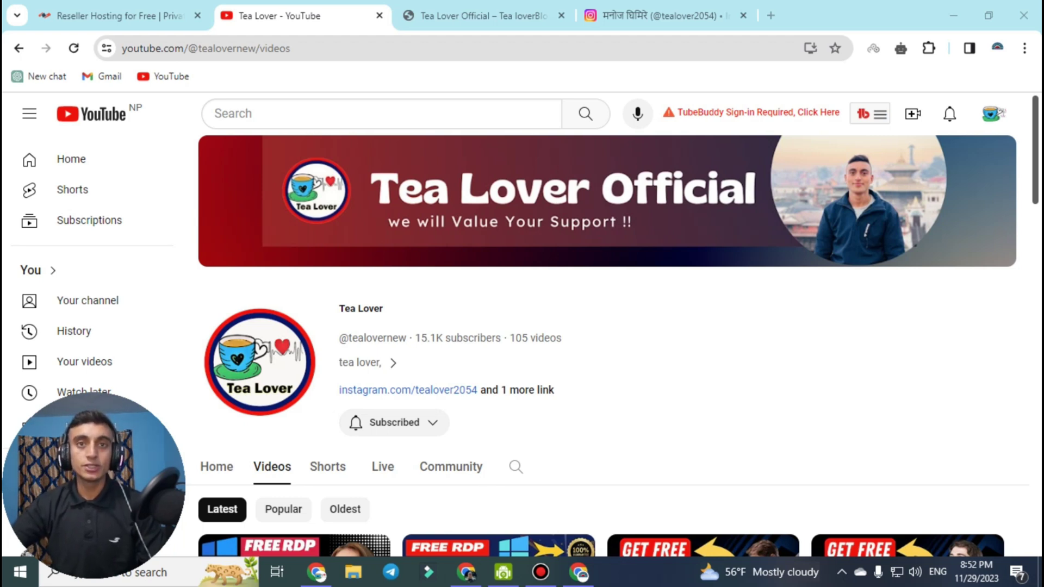
Look through the uploaded videos on the Tea Lover YouTube channel, from the latest ones back to the older ones.
scroll(615, 326, "down", 3)
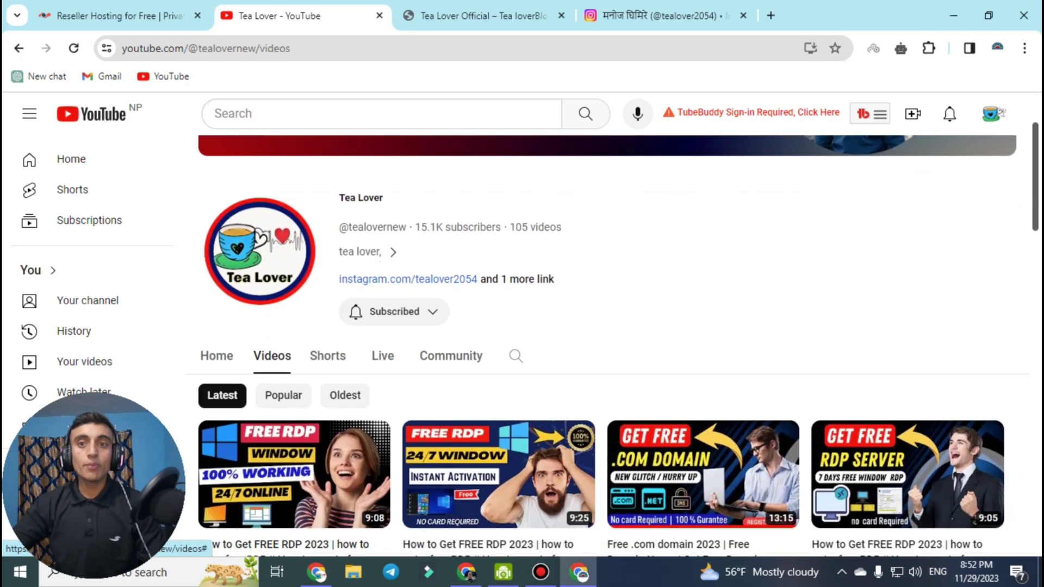
scroll(522, 348, "down", 2)
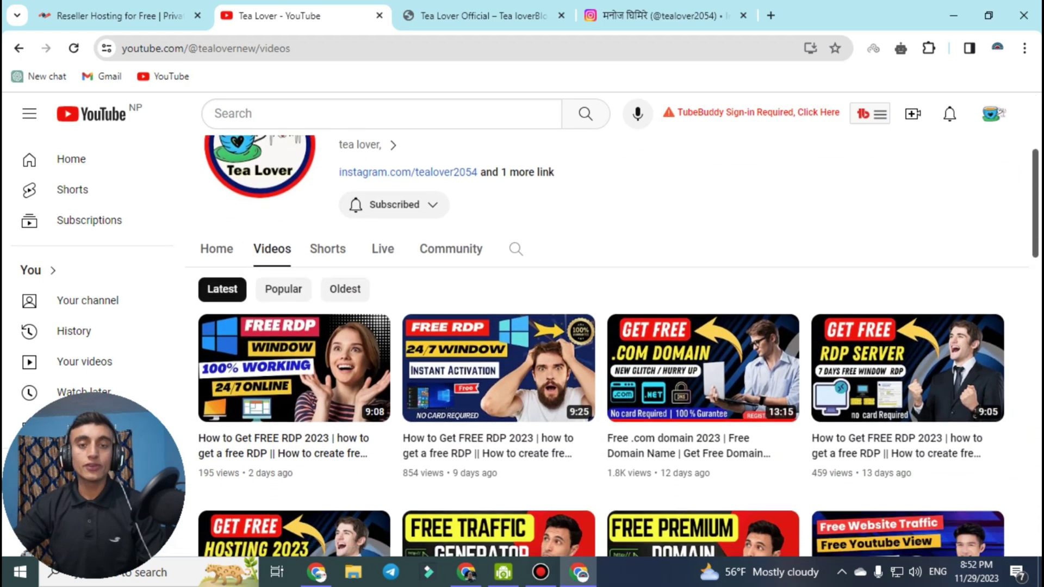
scroll(598, 326, "down", 2)
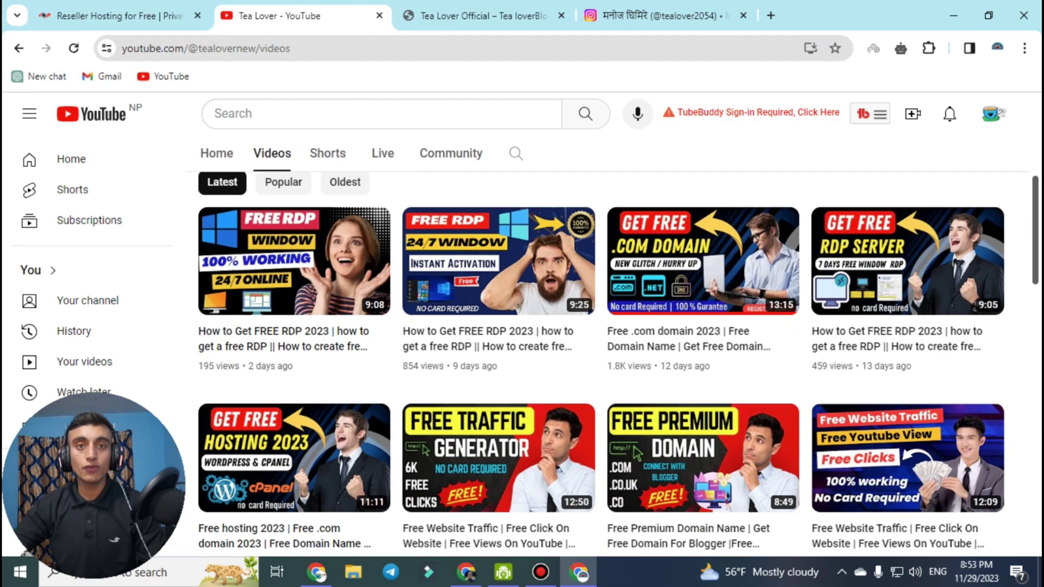
scroll(702, 321, "down", 2)
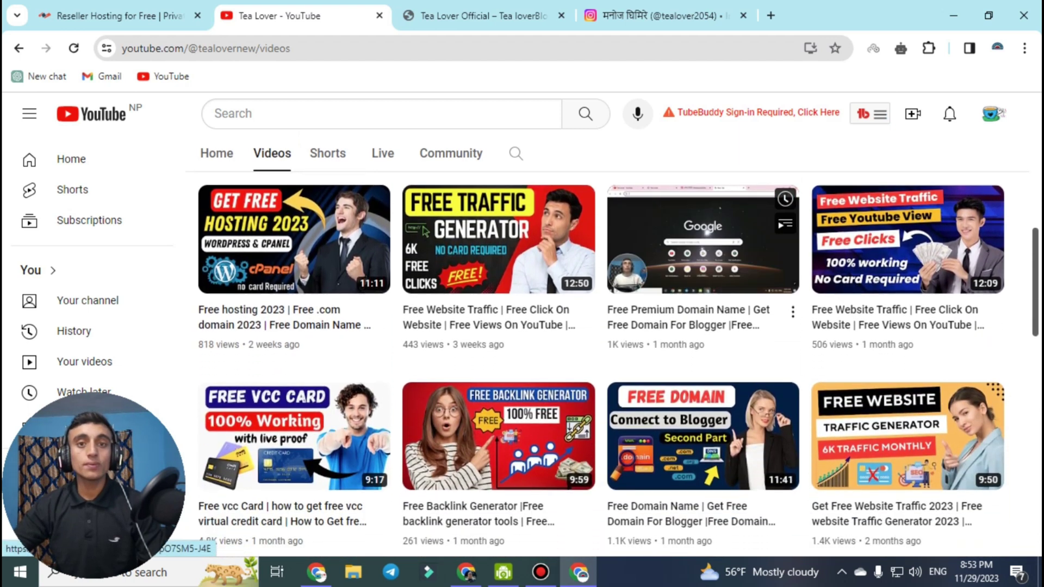
scroll(701, 240, "down", 1)
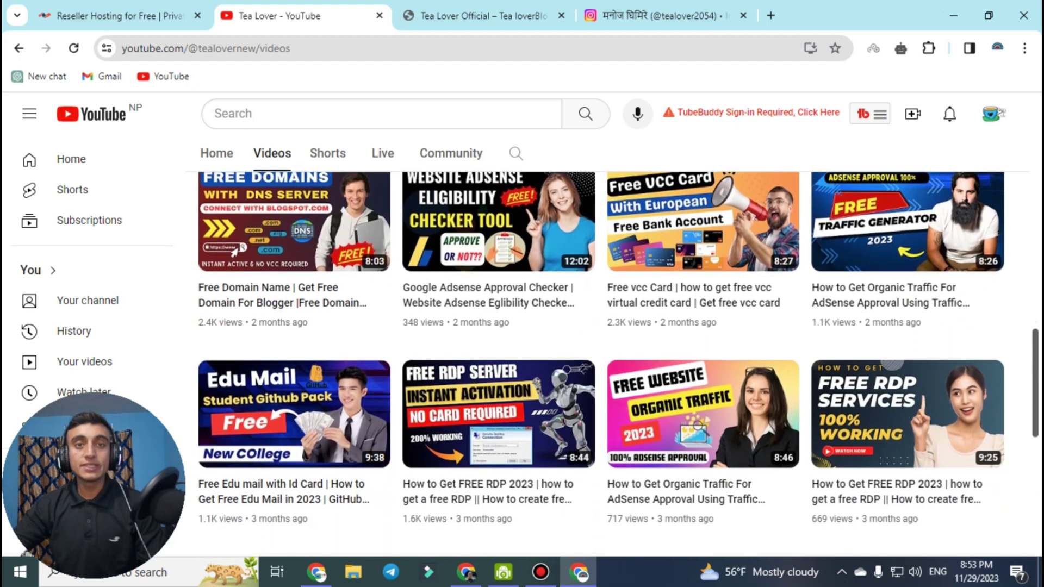
scroll(496, 413, "down", 4)
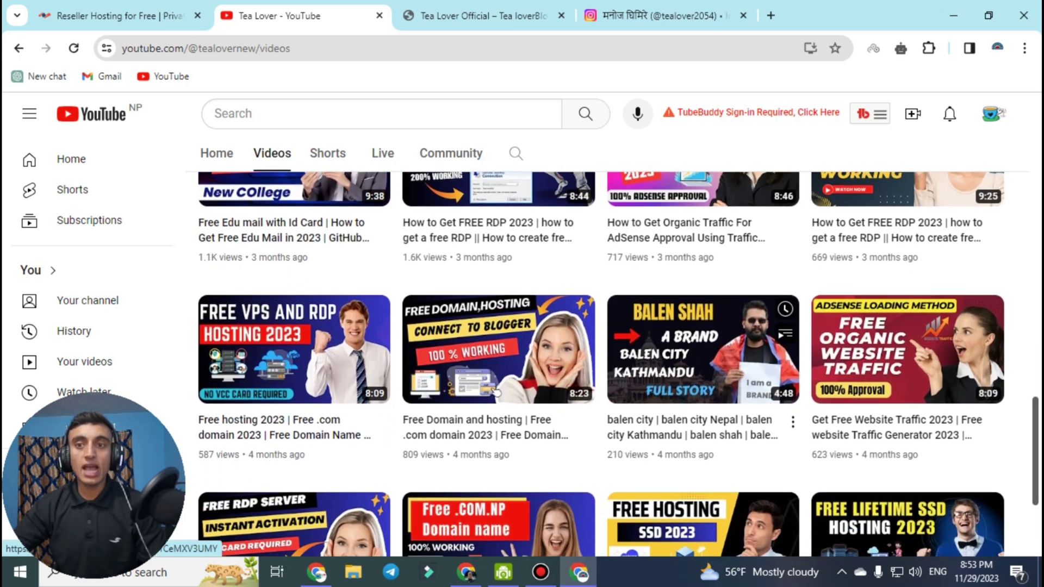
scroll(703, 261, "down", 4)
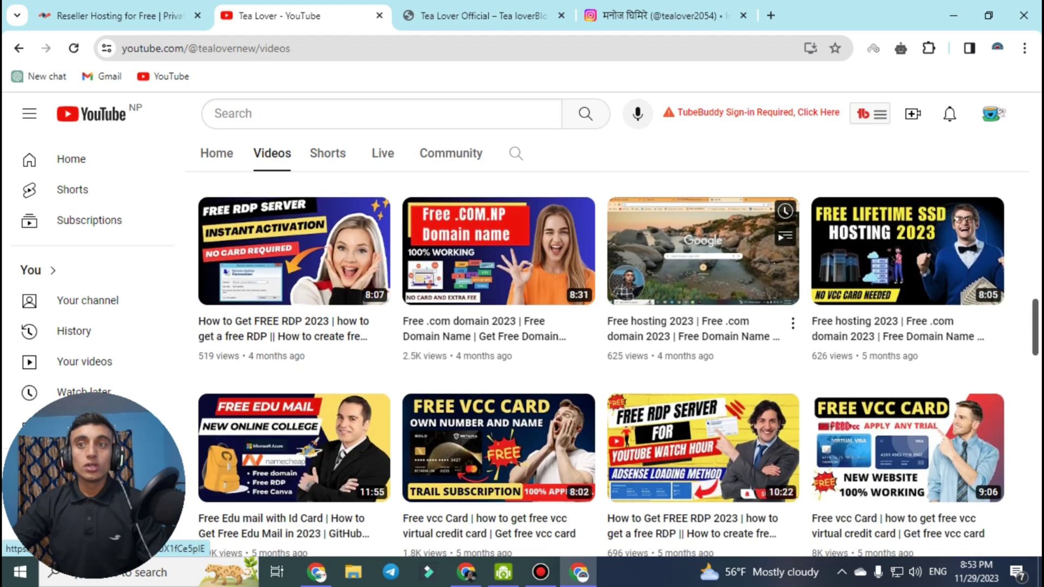
scroll(703, 245, "down", 1)
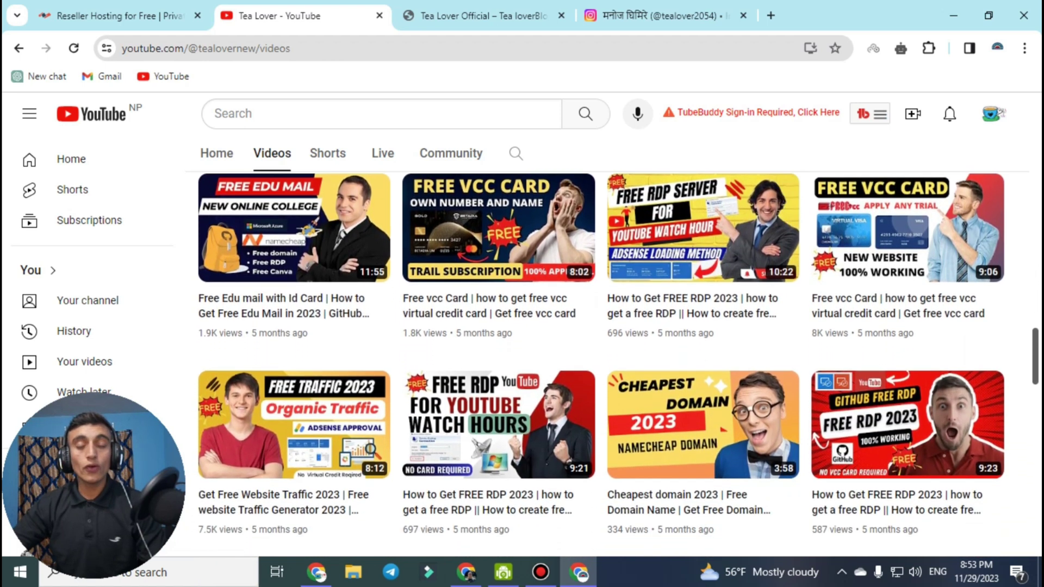
scroll(703, 380, "down", 1)
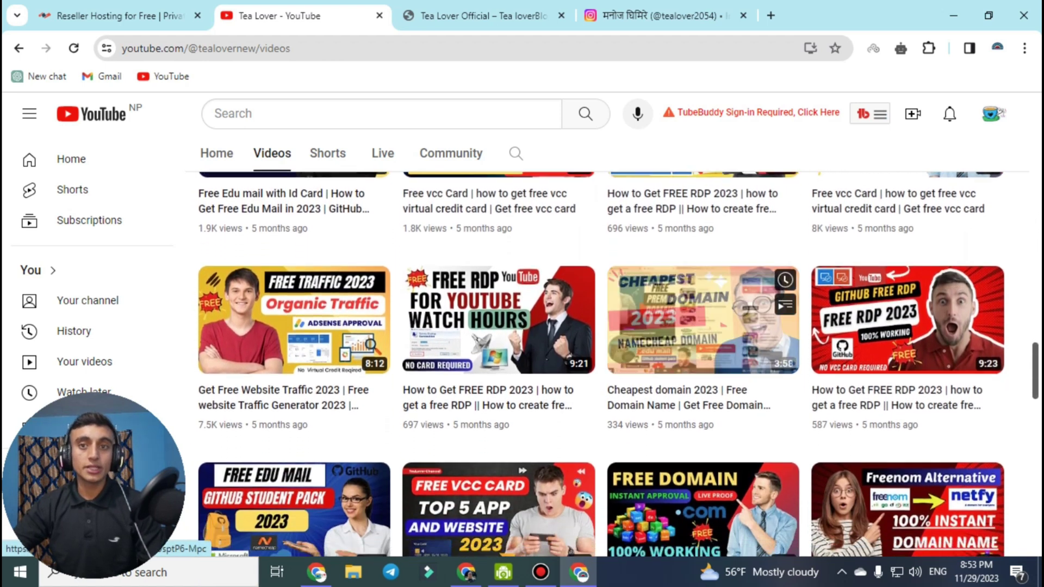
scroll(703, 305, "down", 4)
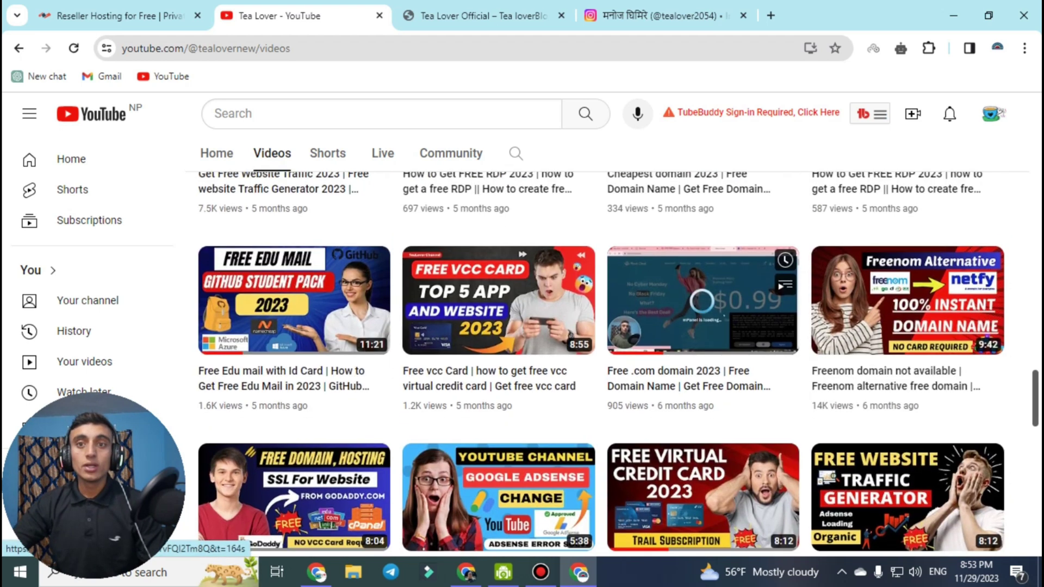
scroll(703, 244, "down", 1)
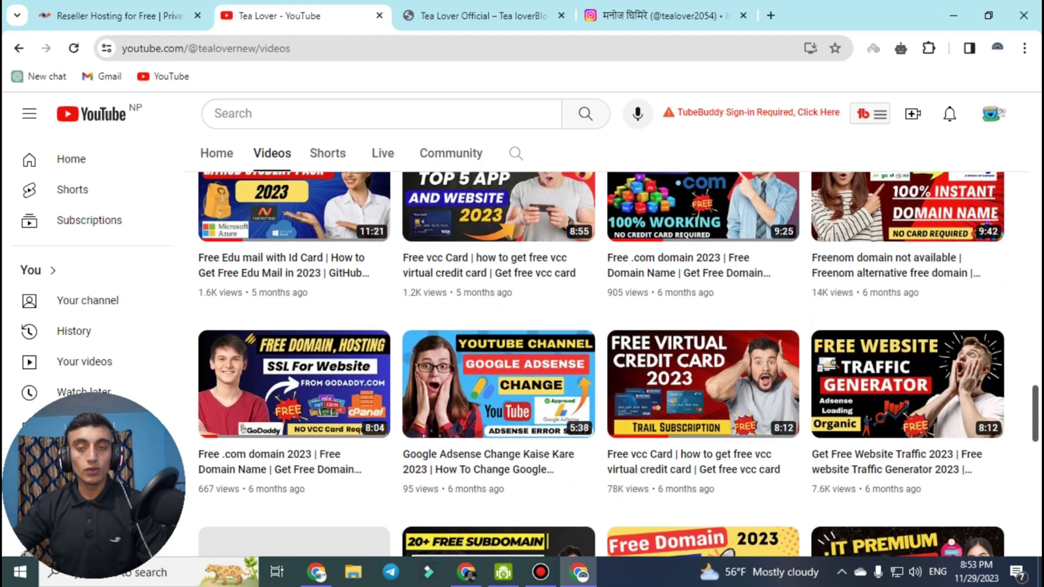
scroll(703, 326, "down", 5)
scroll(703, 271, "down", 1)
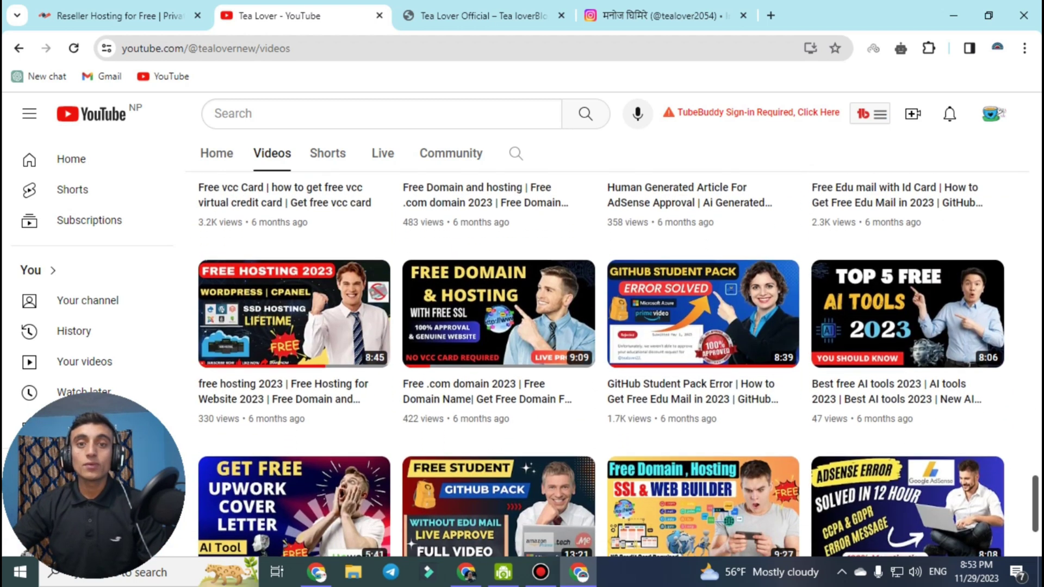
scroll(703, 381, "down", 3)
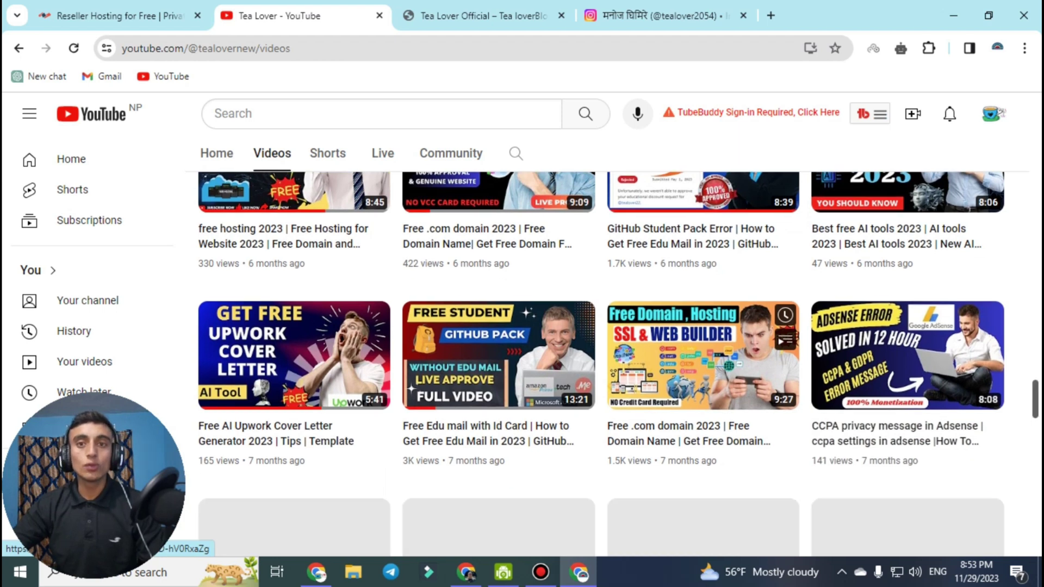
scroll(703, 353, "down", 5)
scroll(703, 272, "down", 5)
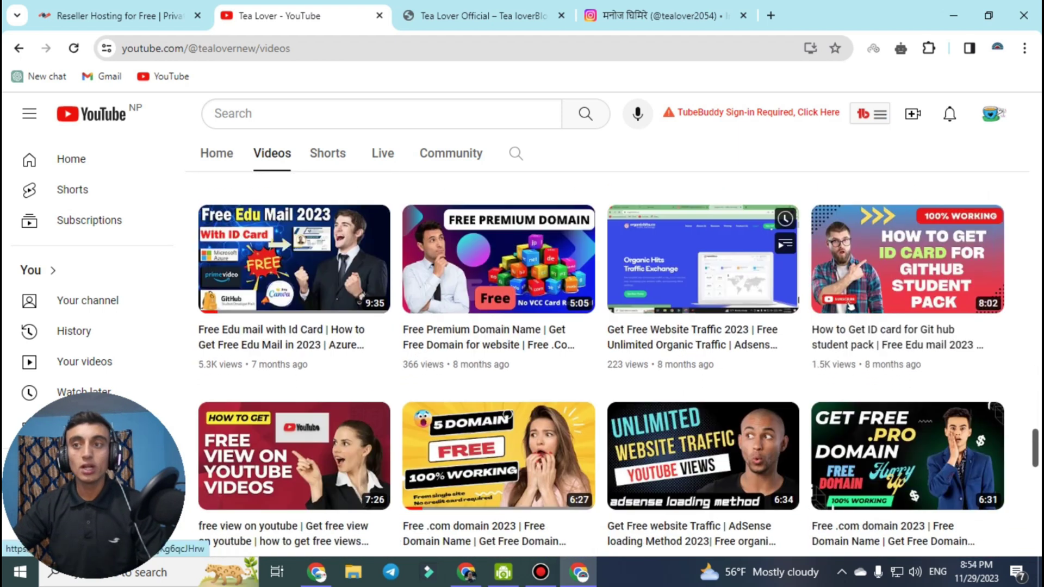
scroll(594, 365, "down", 2)
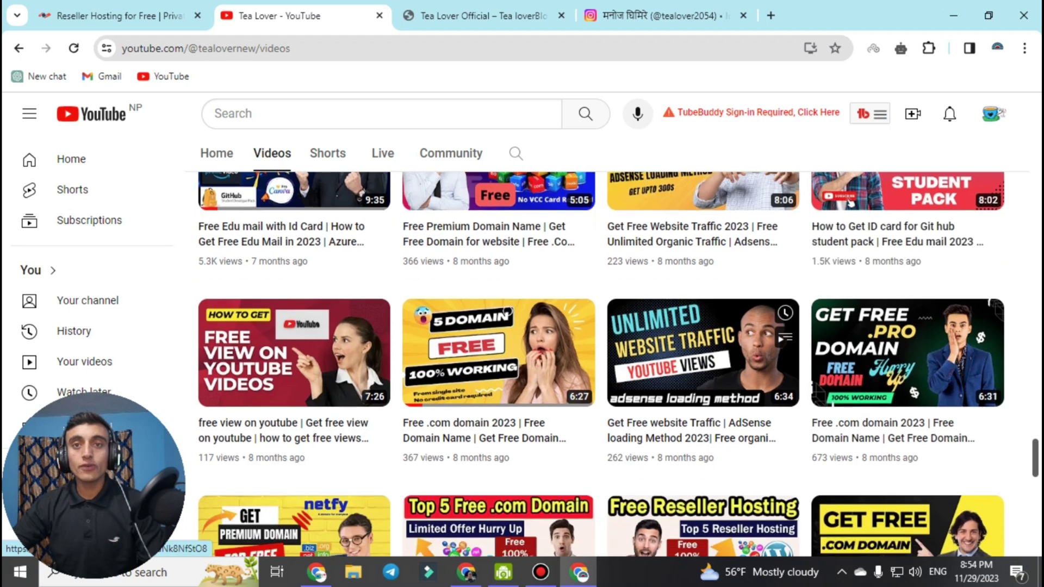
View the Tea Lover Instagram profile and look through the Tea Lover blog's home page as far as the latest tech news.
key("ctrl+4")
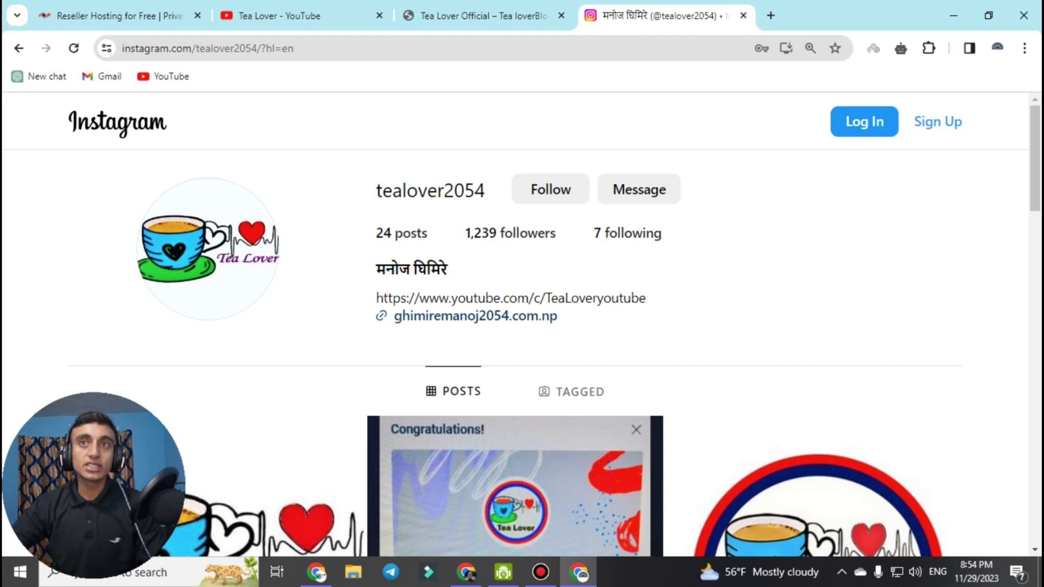
key("ctrl+shift+Tab")
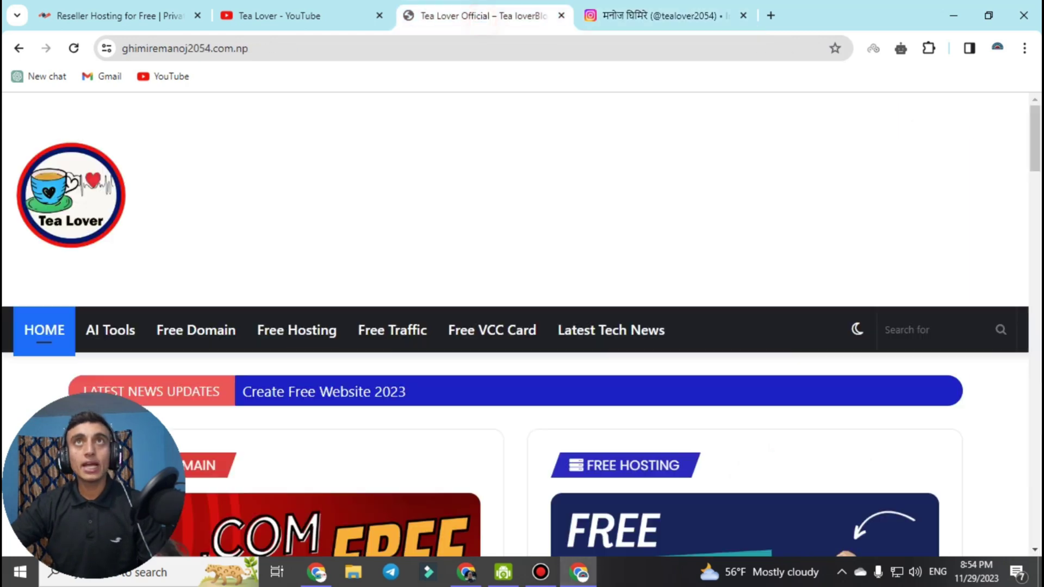
scroll(521, 325, "down", 10)
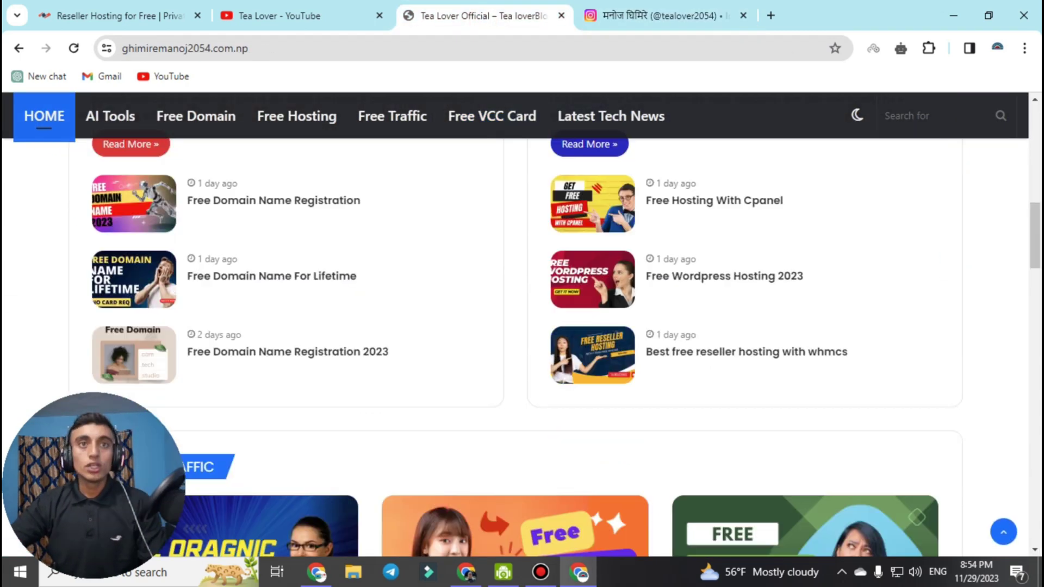
scroll(521, 348, "down", 4)
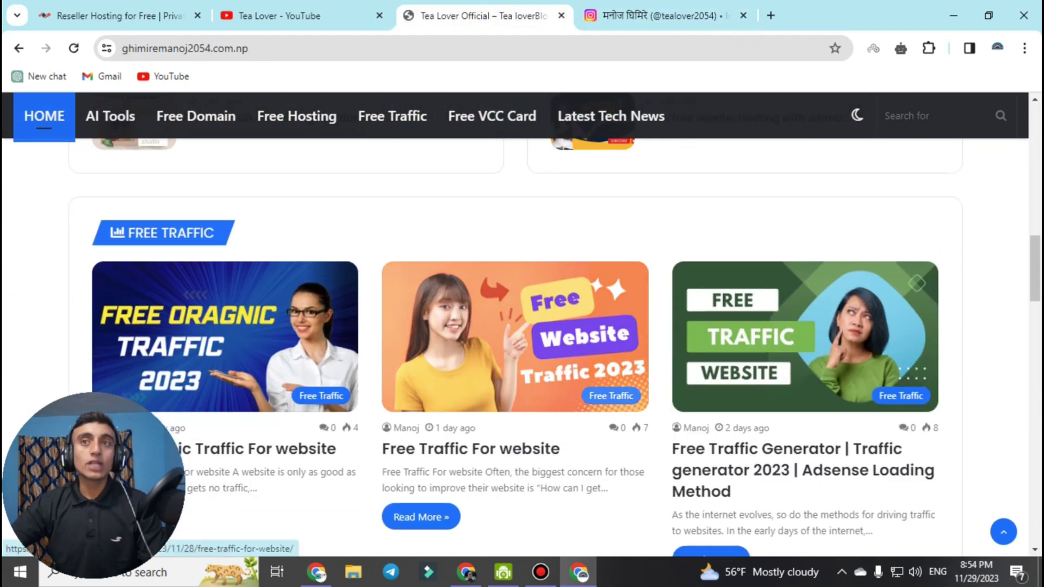
scroll(521, 347, "down", 6)
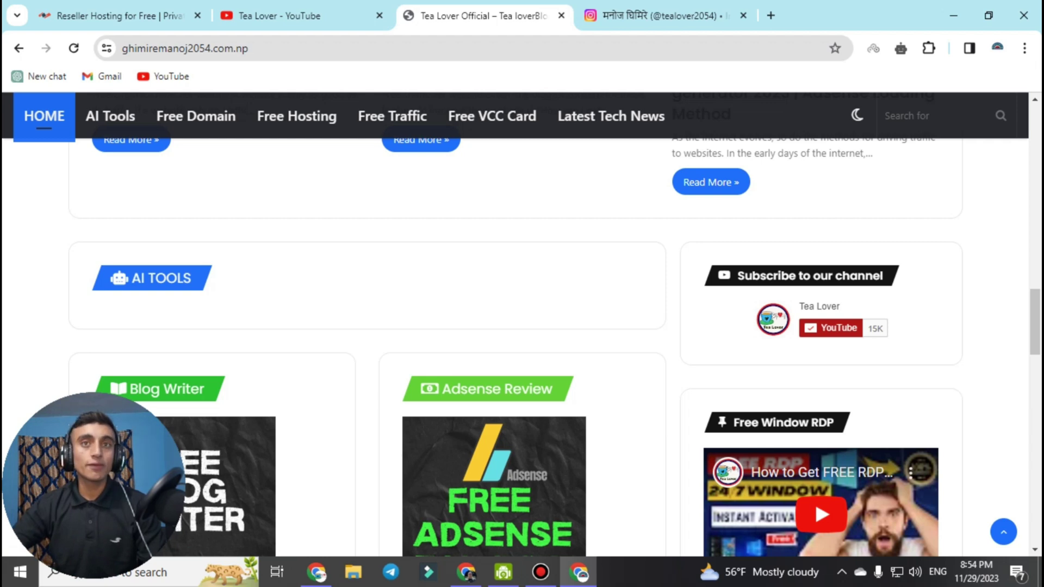
scroll(521, 348, "down", 7)
scroll(521, 348, "down", 9)
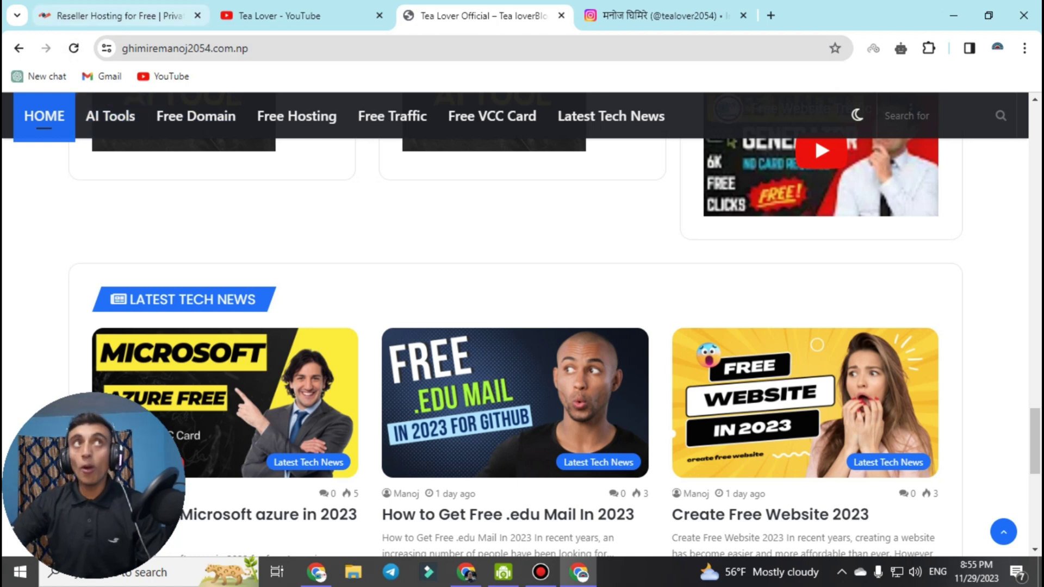
Switch to the ResellerCluster site and examine its home page, from the hosting program introduction through services and F.A.Q. to the footer contacts.
mouse_move(111, 15)
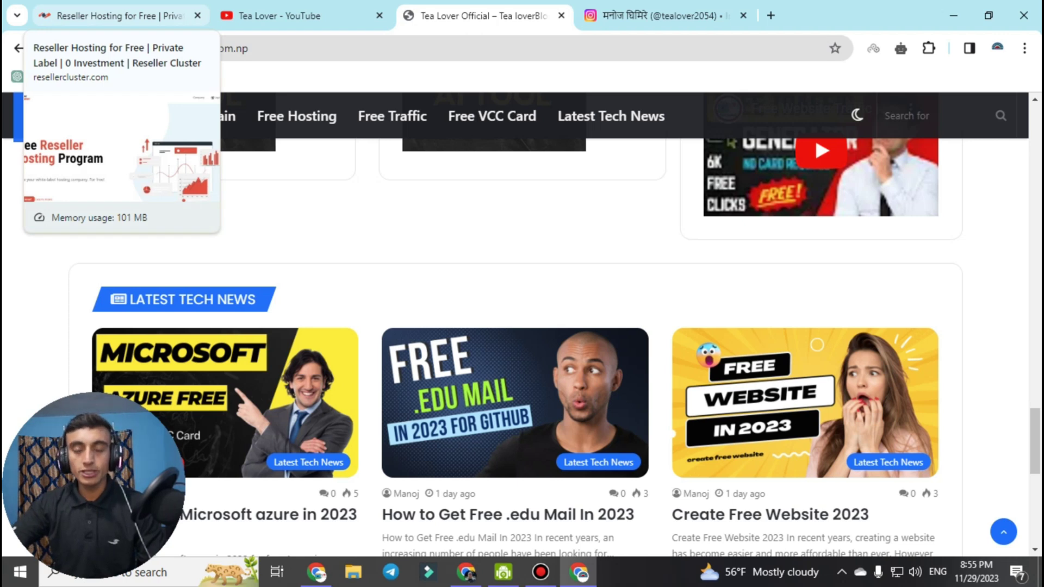
left_click(112, 16)
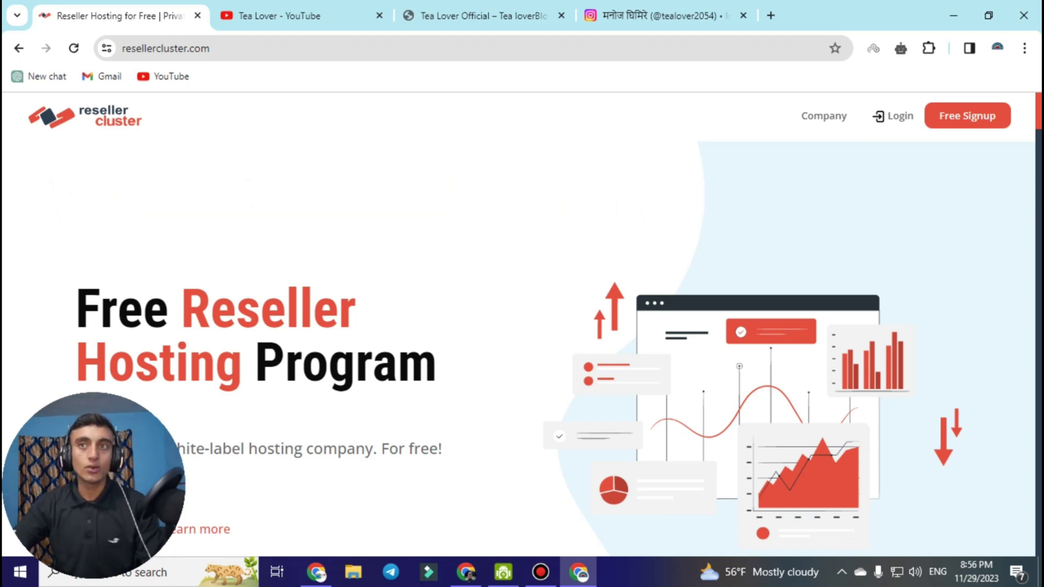
scroll(522, 326, "down", 15)
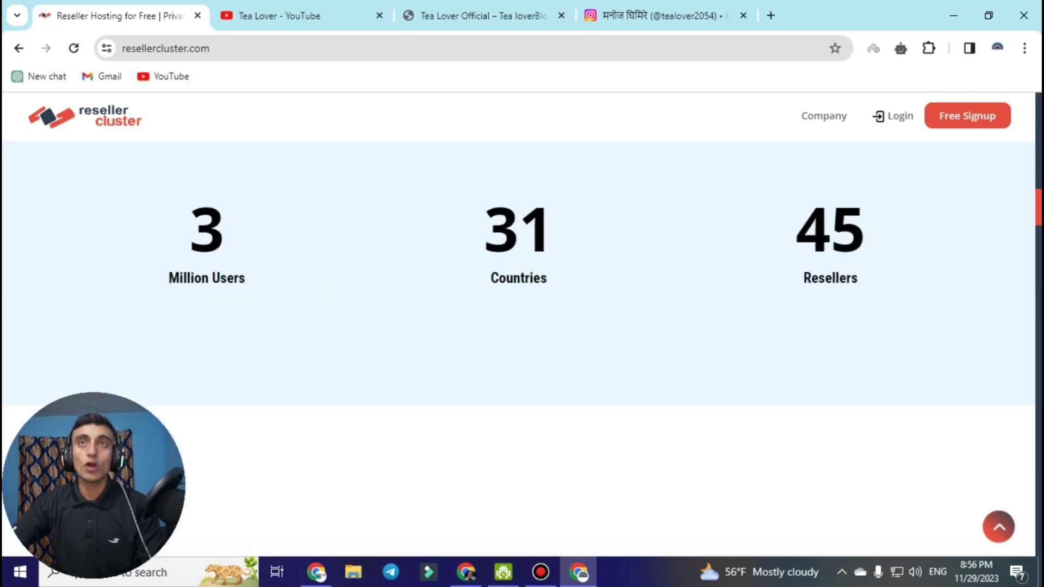
scroll(522, 326, "down", 4)
scroll(522, 326, "down", 4)
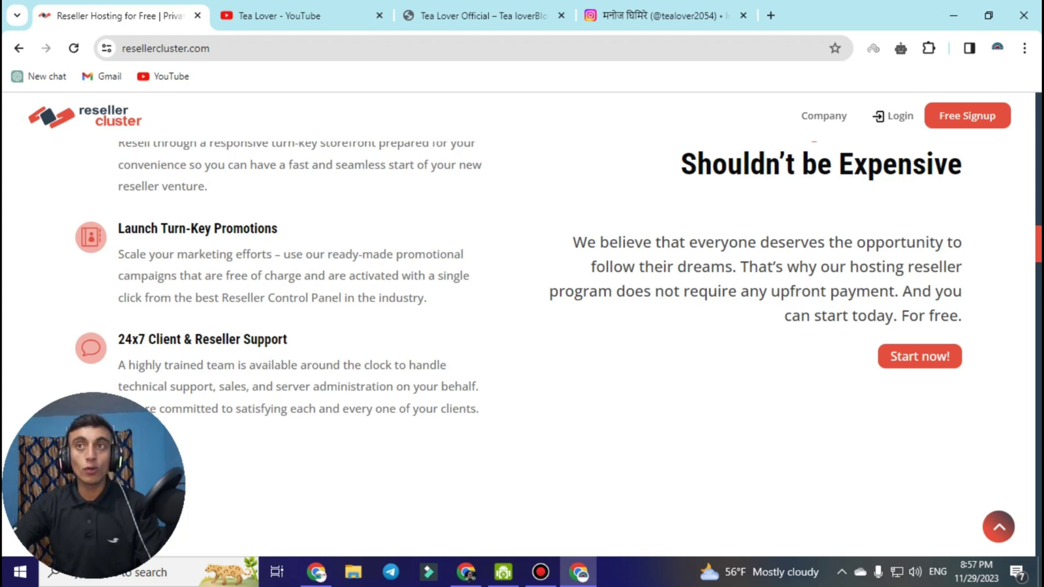
scroll(522, 327, "down", 5)
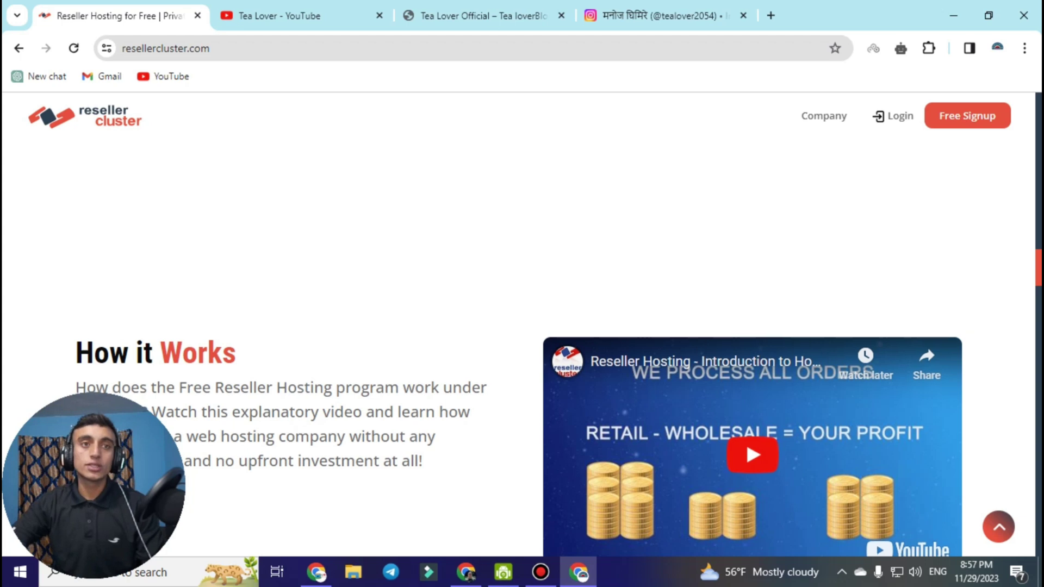
scroll(522, 326, "down", 12)
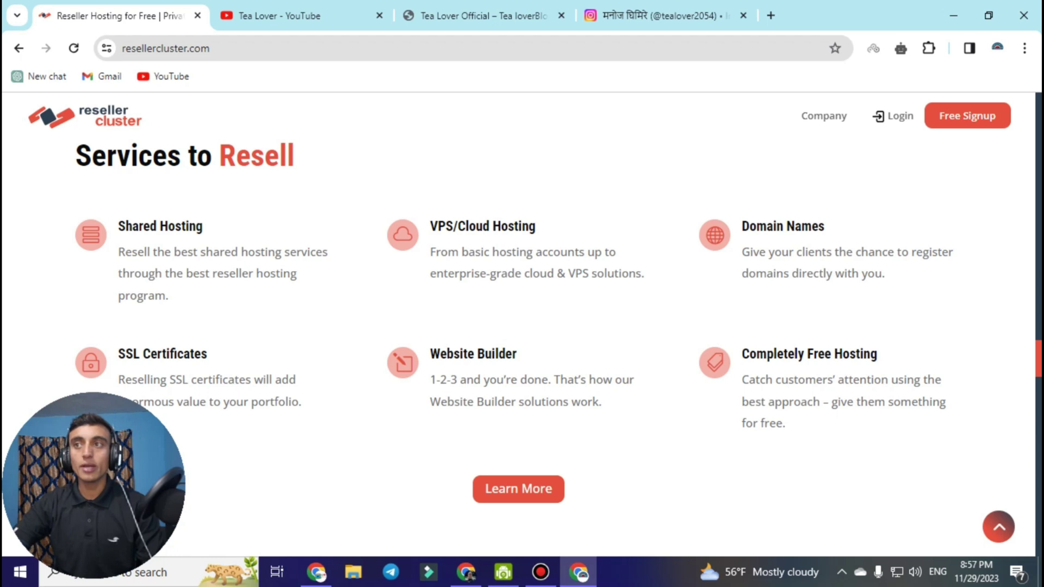
scroll(517, 354, "down", 8)
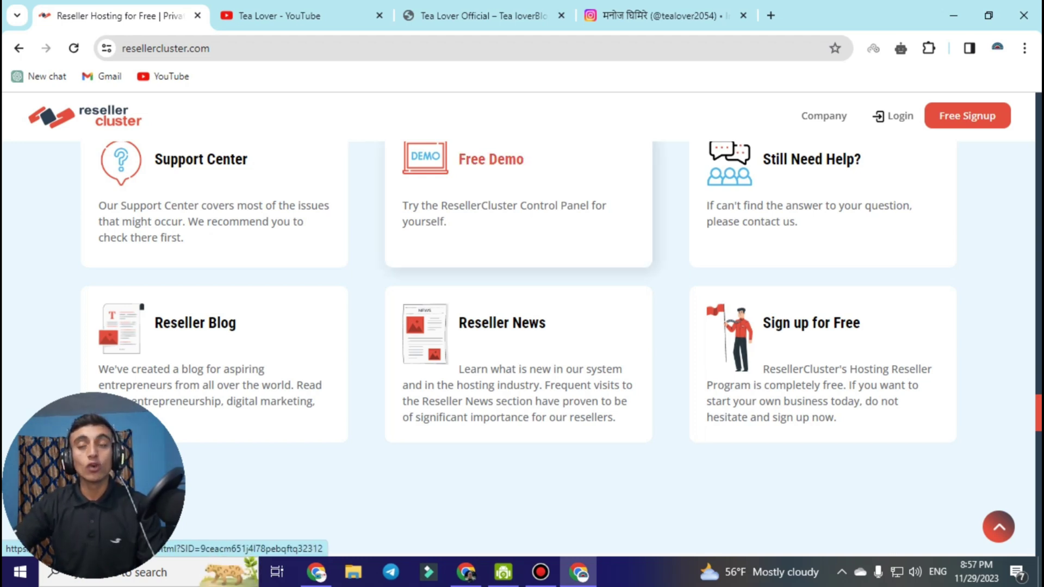
scroll(518, 218, "down", 15)
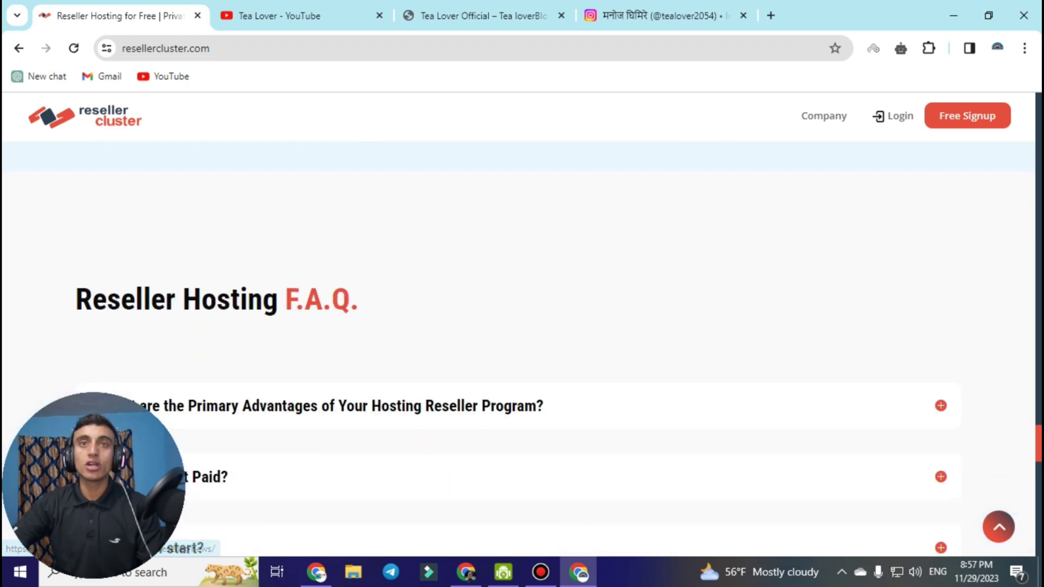
scroll(518, 326, "down", 5)
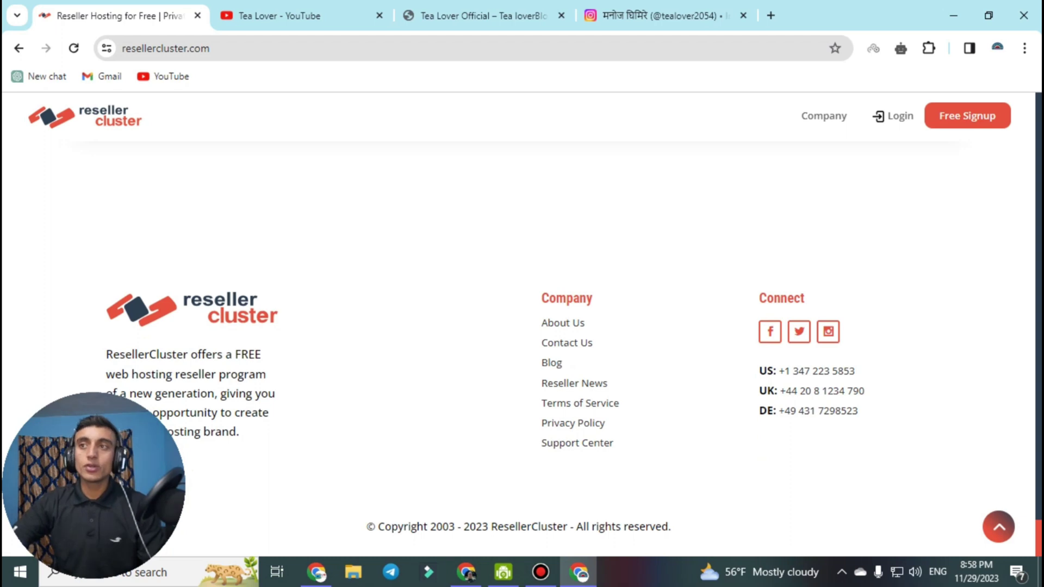
left_click_drag(914, 431, 544, 363)
left_click(783, 464)
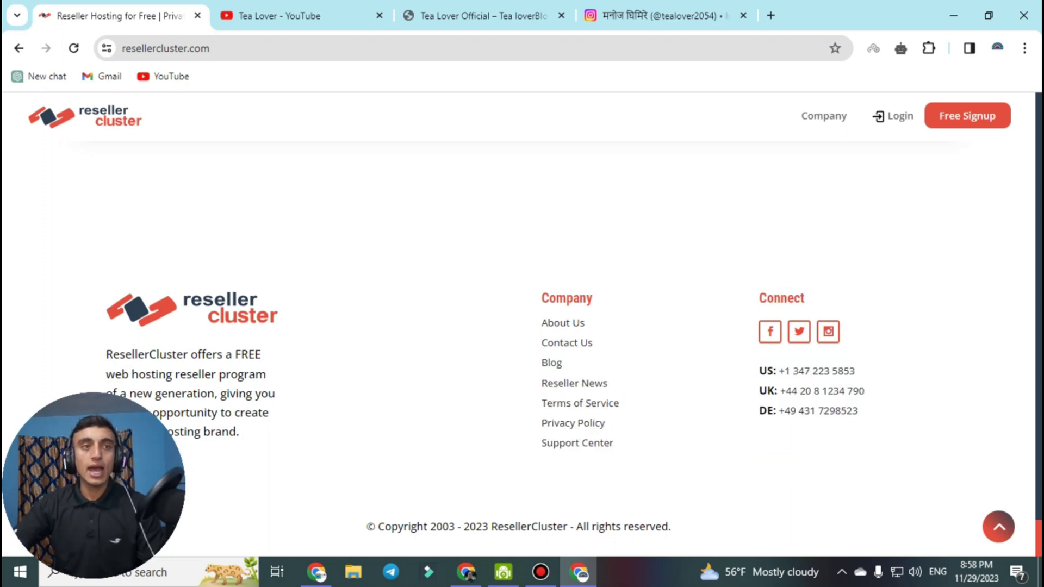
Open ResellerCluster's free signup page and go to the username and password form of the first registration stage.
scroll(519, 326, "up", 15)
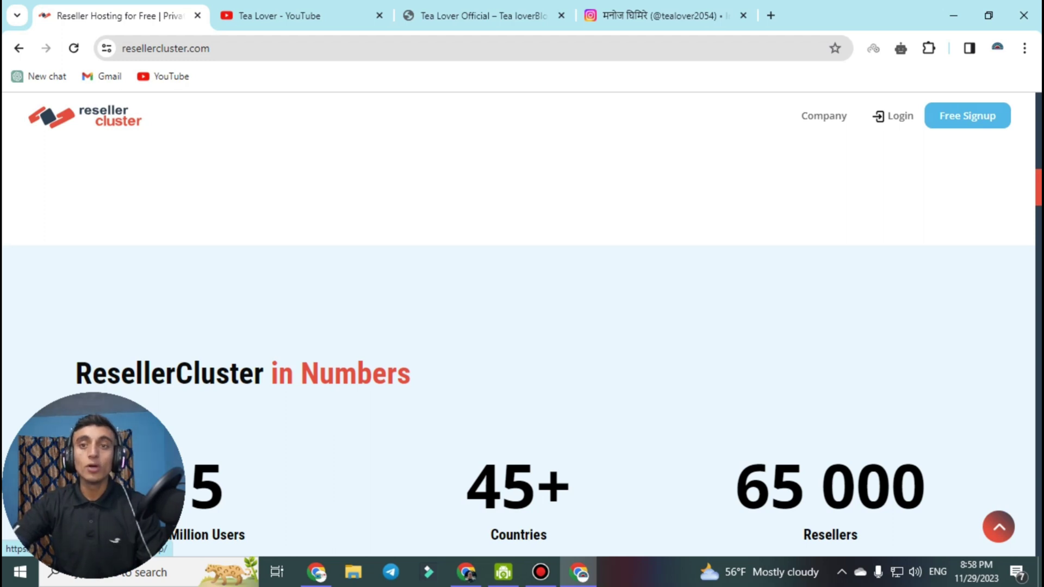
left_click(955, 114)
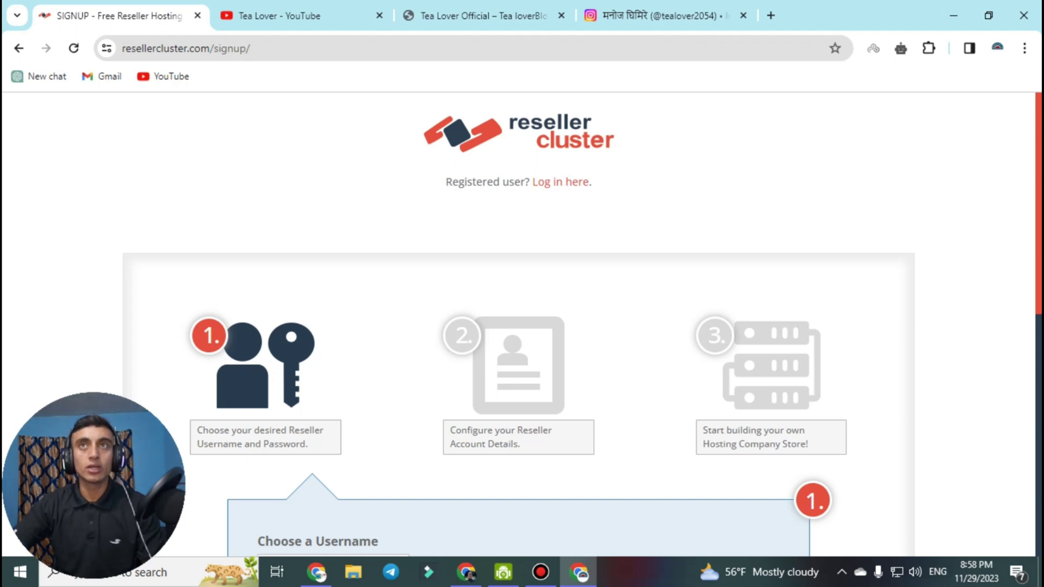
scroll(522, 326, "down", 3)
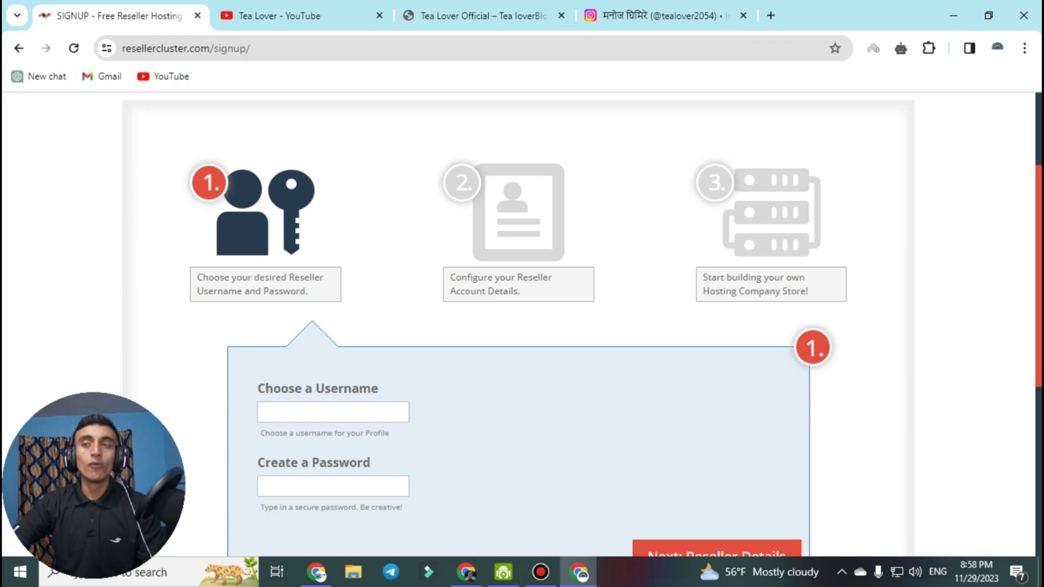
scroll(522, 326, "down", 3)
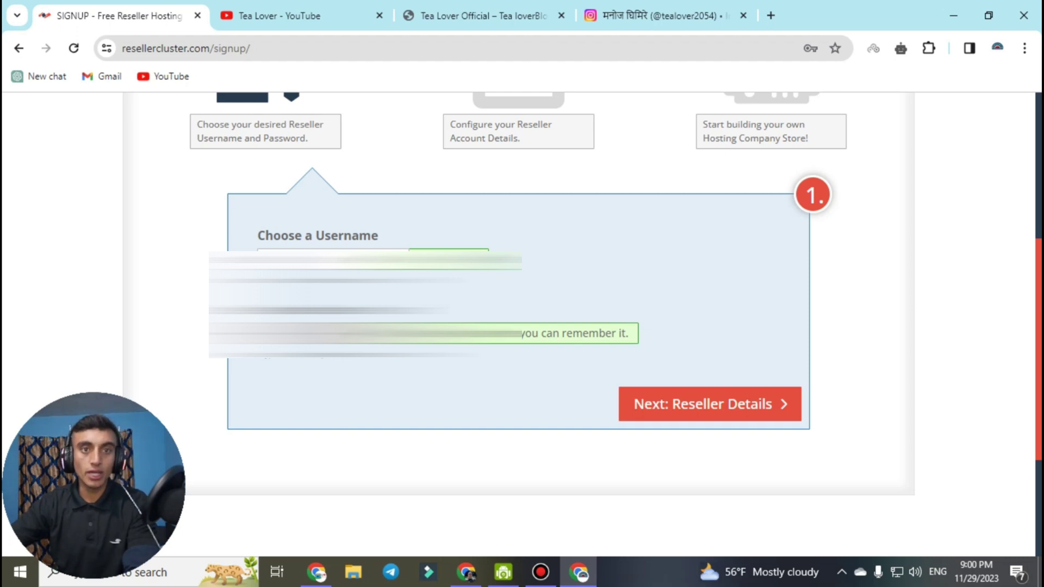
Submit the reseller username and password stage, and confirm the e-mail address through the link in the Reseller Signup Completed message in Gmail.
key("Return")
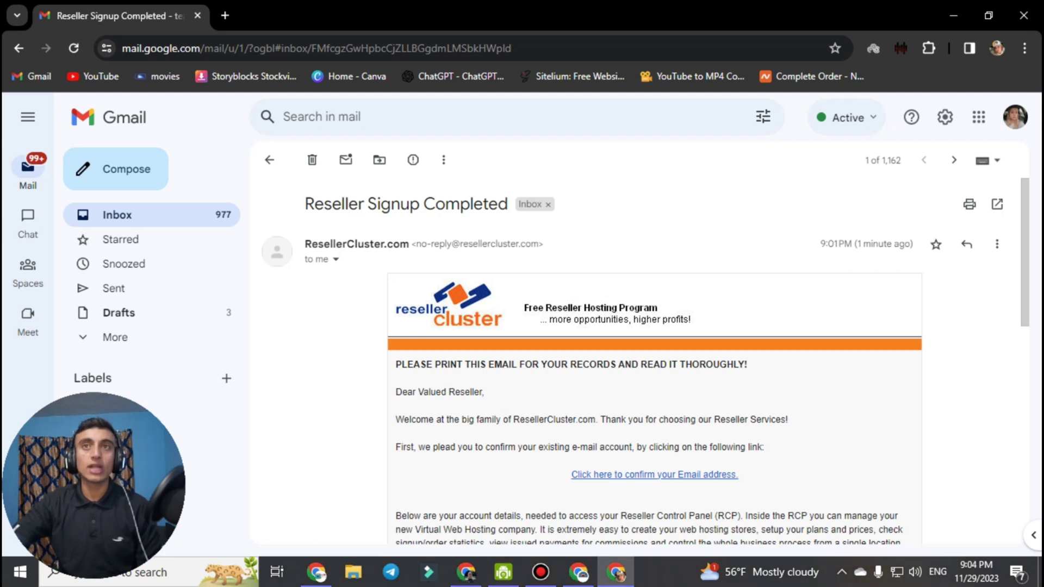
left_click_drag(412, 243, 538, 244)
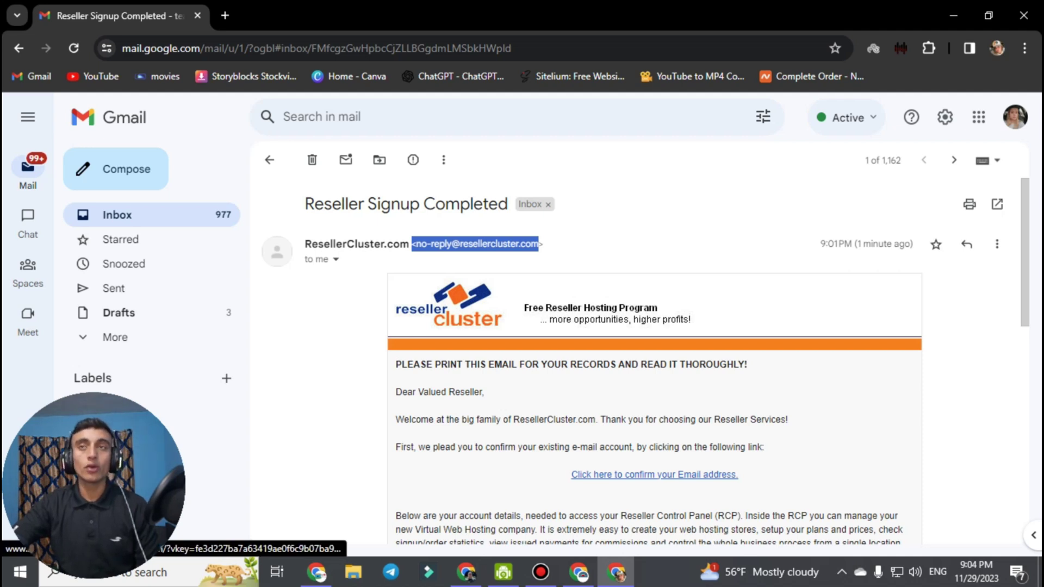
left_click(655, 475)
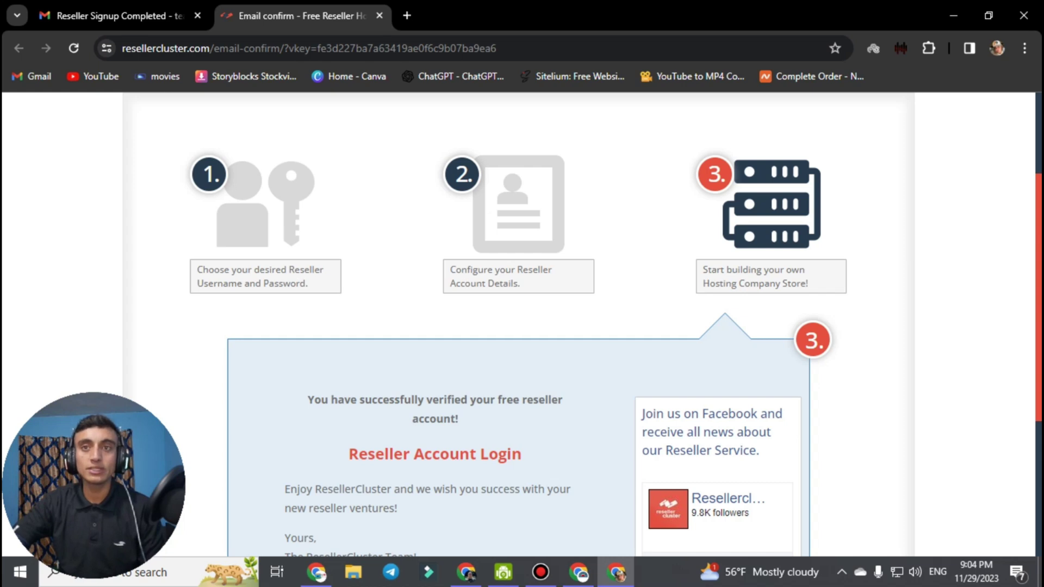
scroll(522, 326, "down", 2)
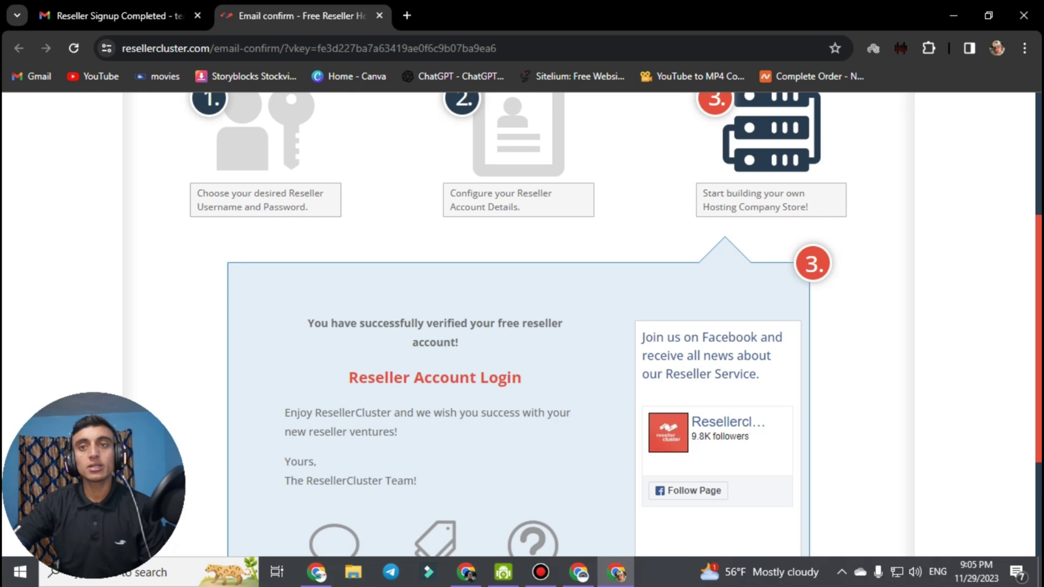
scroll(522, 326, "down", 3)
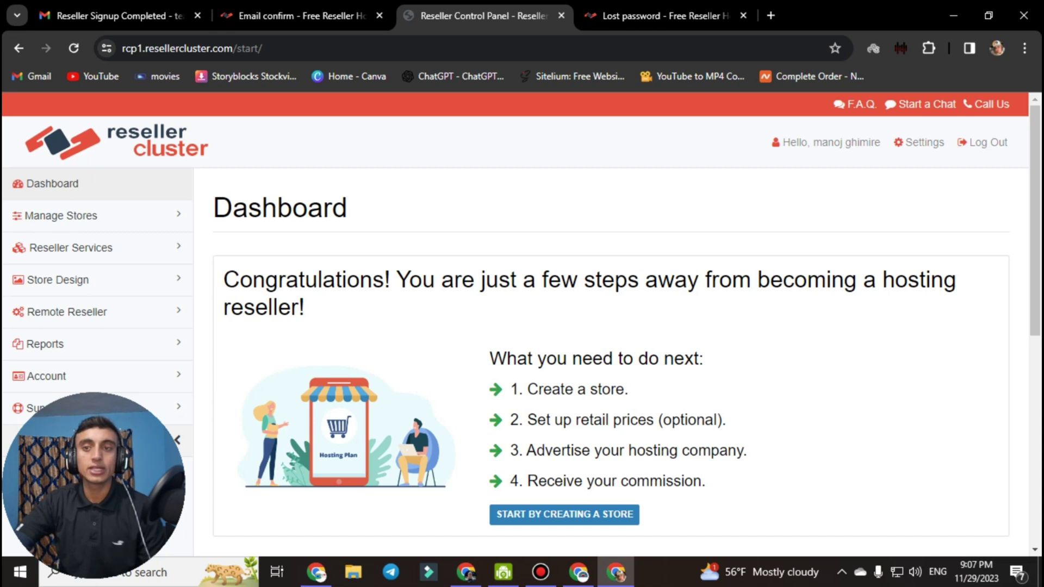
Read the dashboard's list of next steps for becoming a hosting reseller and start creating a store.
scroll(611, 327, "down", 2)
left_click_drag(223, 204, 305, 232)
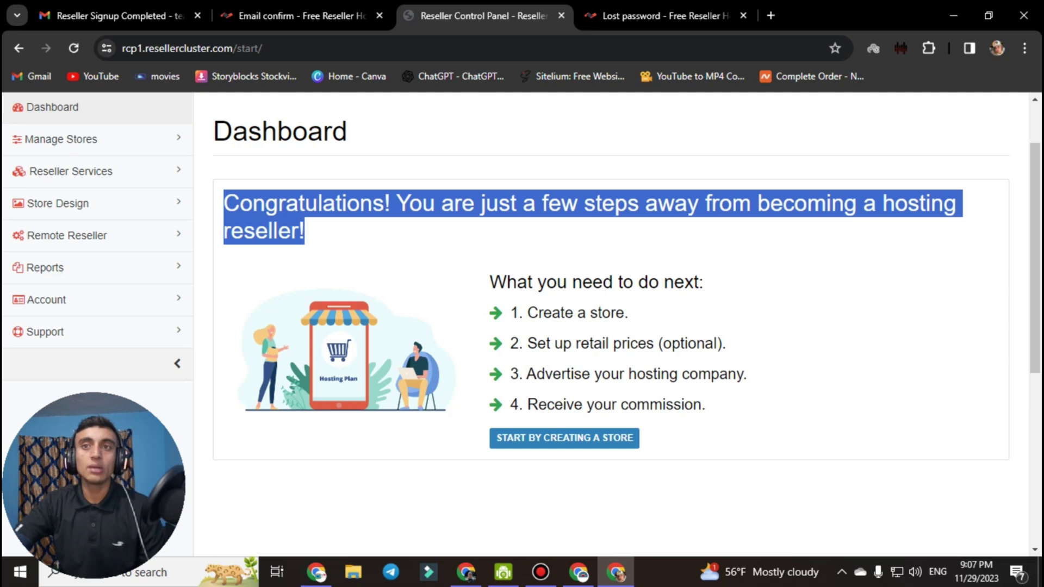
left_click(607, 241)
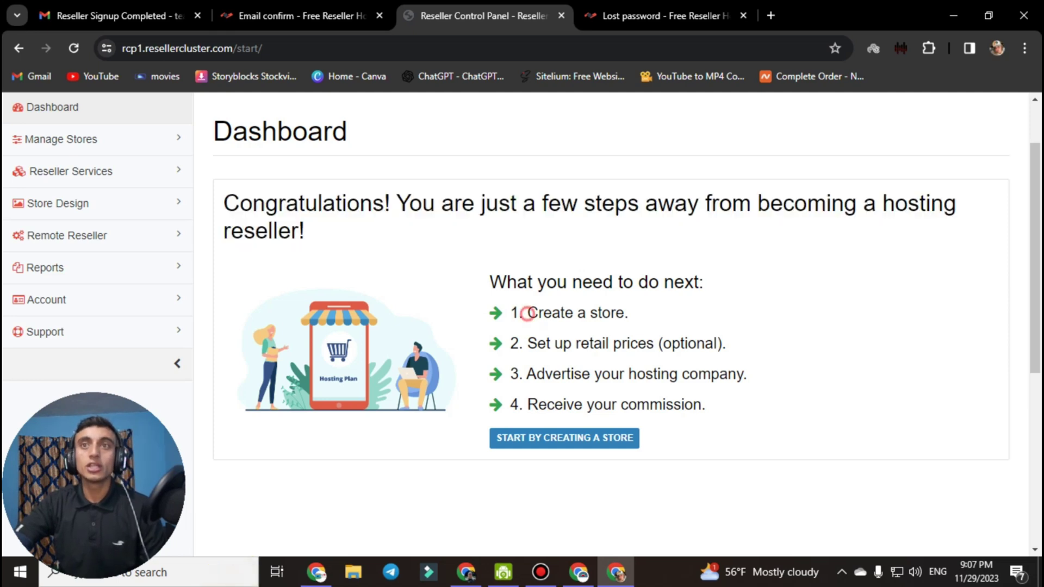
left_click_drag(526, 314, 672, 344)
left_click(565, 437)
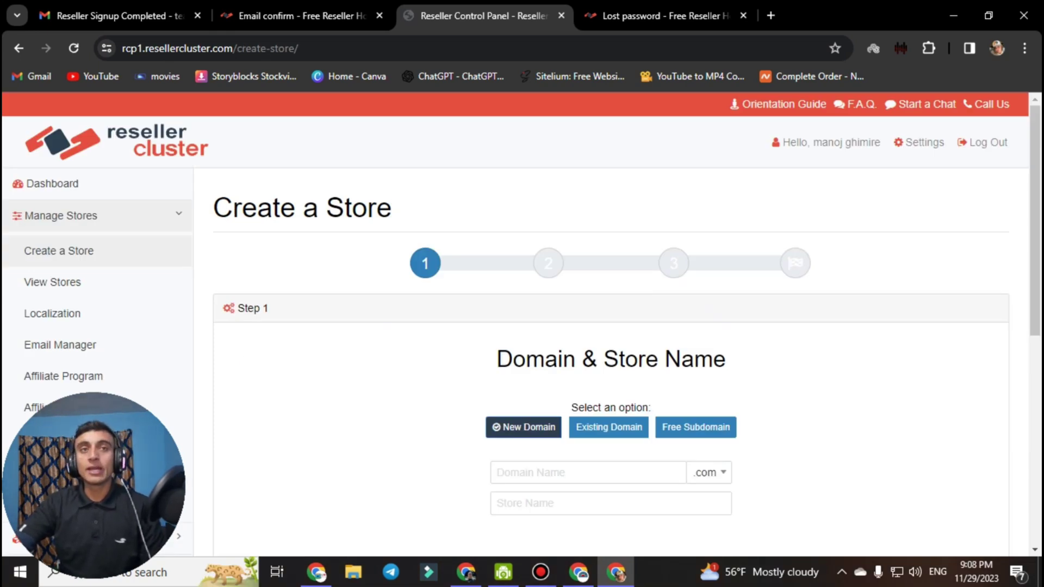
Choose an existing domain as the domain option for the store.
scroll(609, 326, "down", 1)
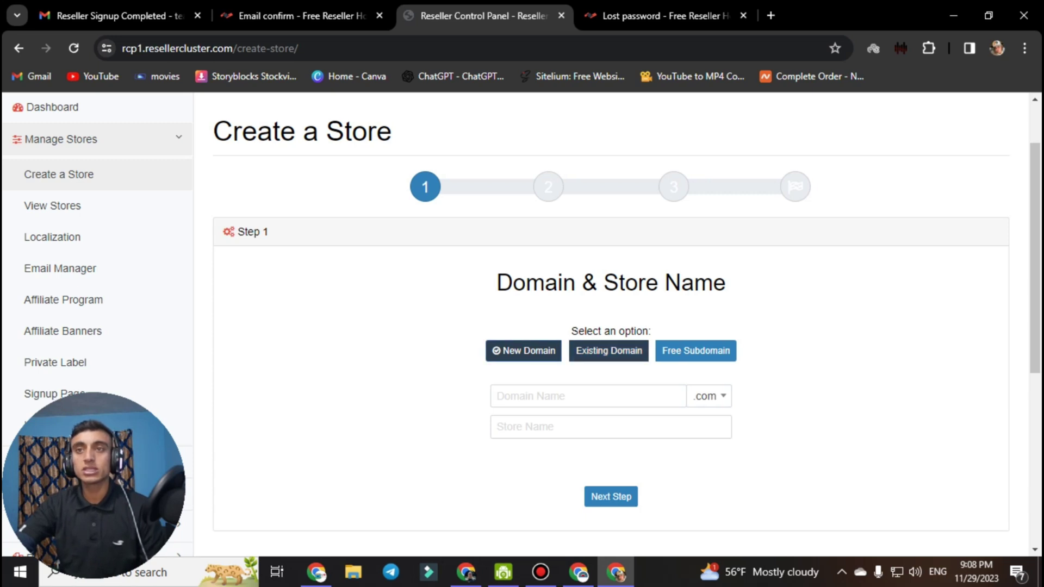
left_click(609, 351)
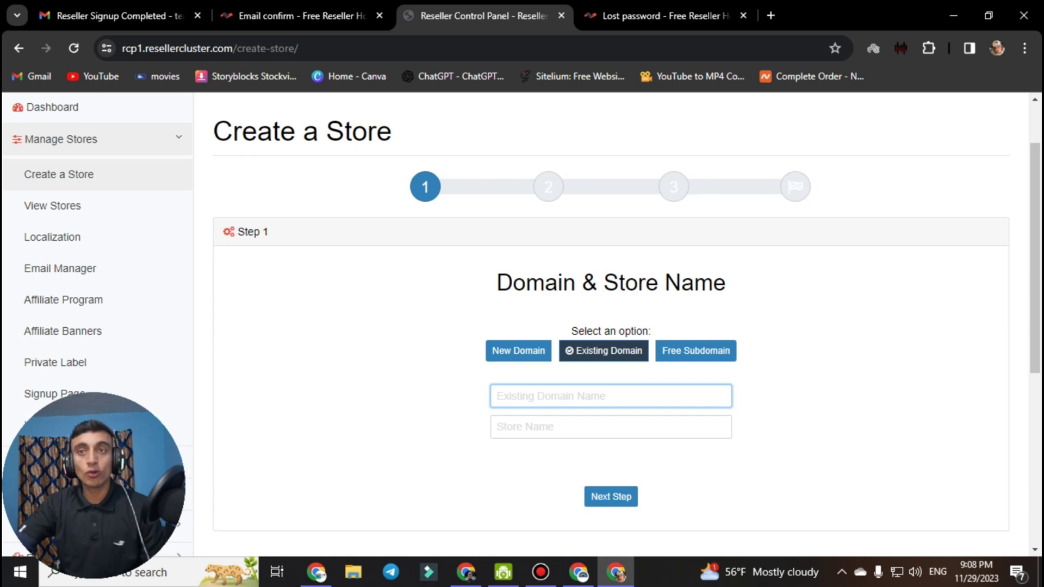
key("Return")
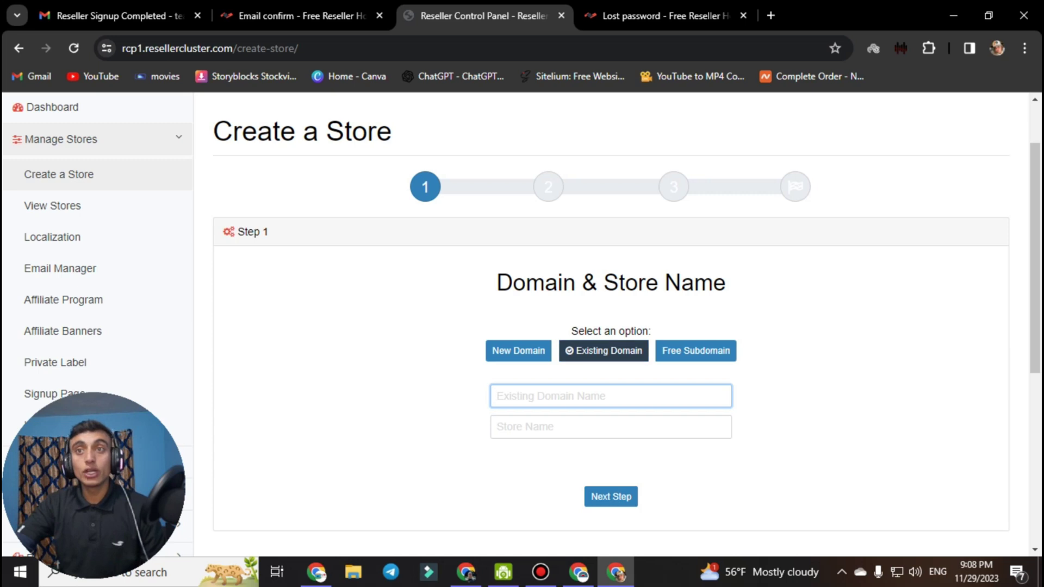
Switch to the Tea Lover YouTube channel and look through its uploaded videos.
left_click(578, 572)
left_click(280, 15)
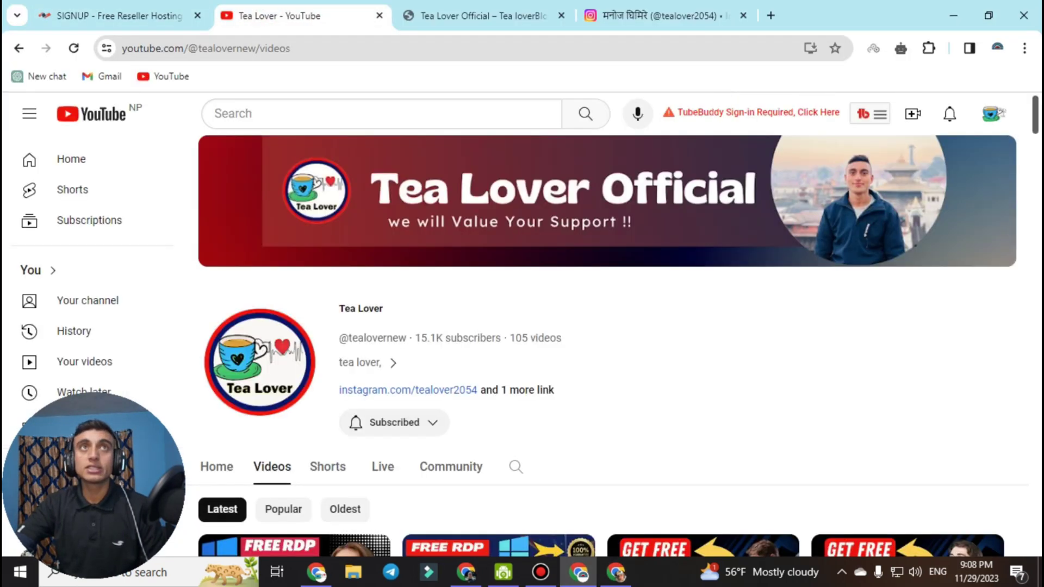
scroll(613, 344, "down", 3)
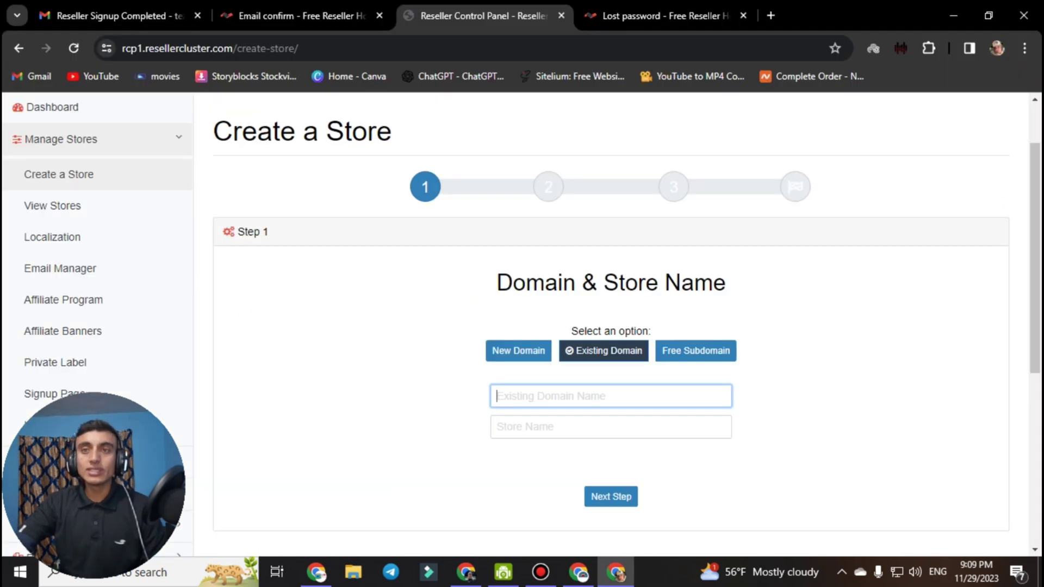
Choose a free subdomain for the store with the .runhosting.com ending.
left_click(695, 351)
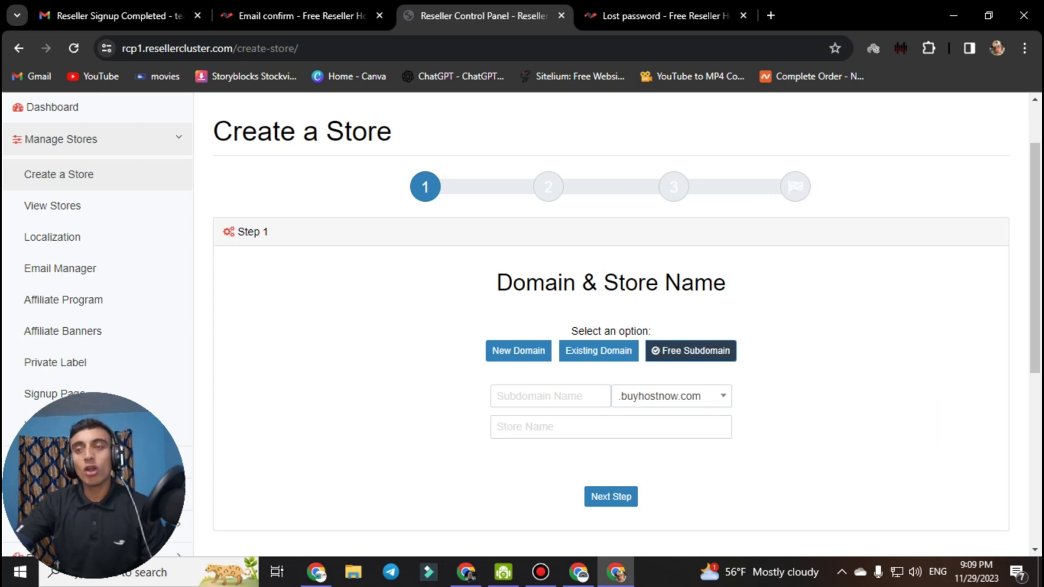
left_click(672, 401)
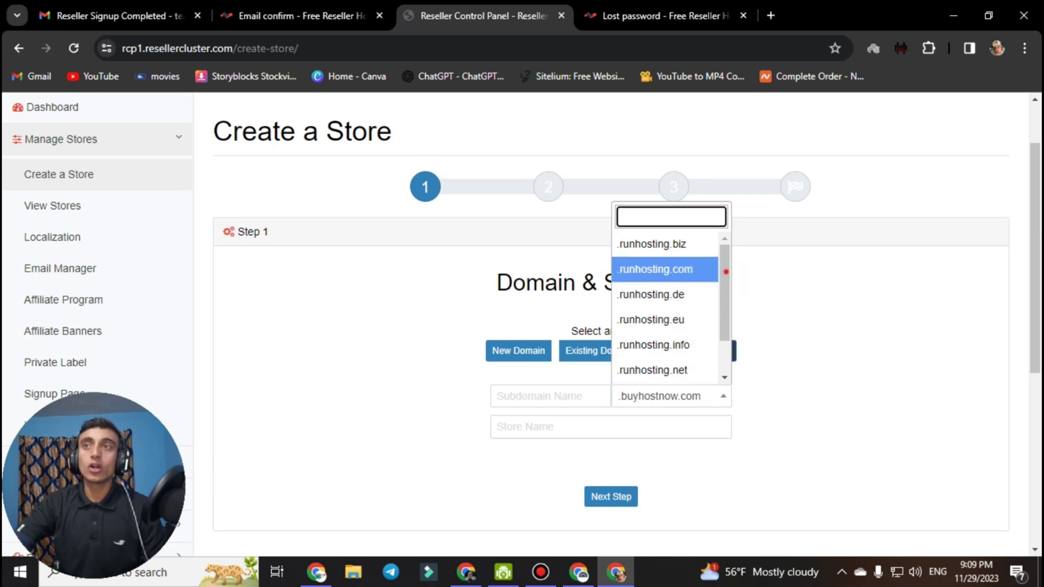
scroll(724, 272, "down", 1)
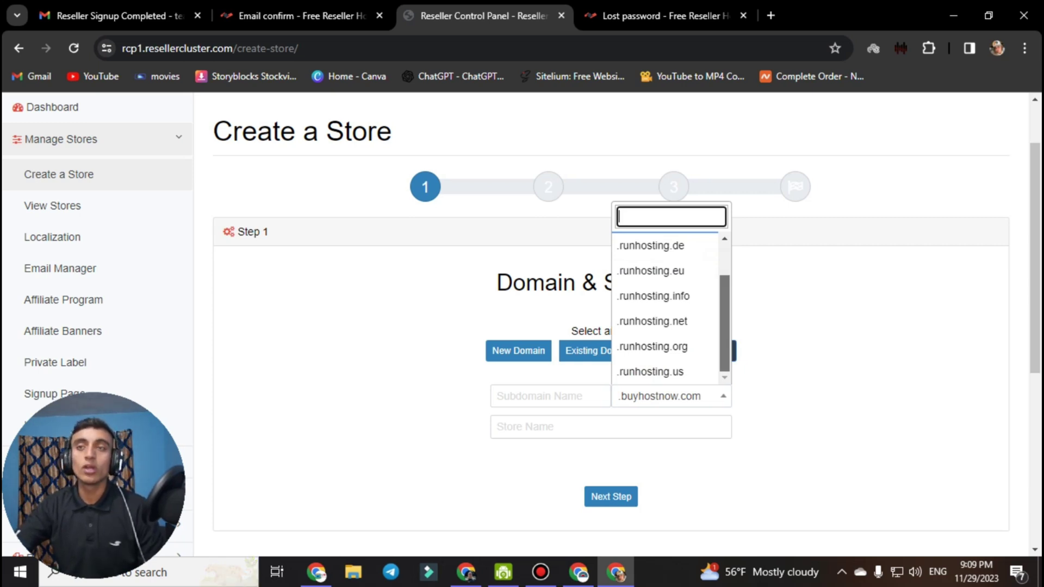
key("Return")
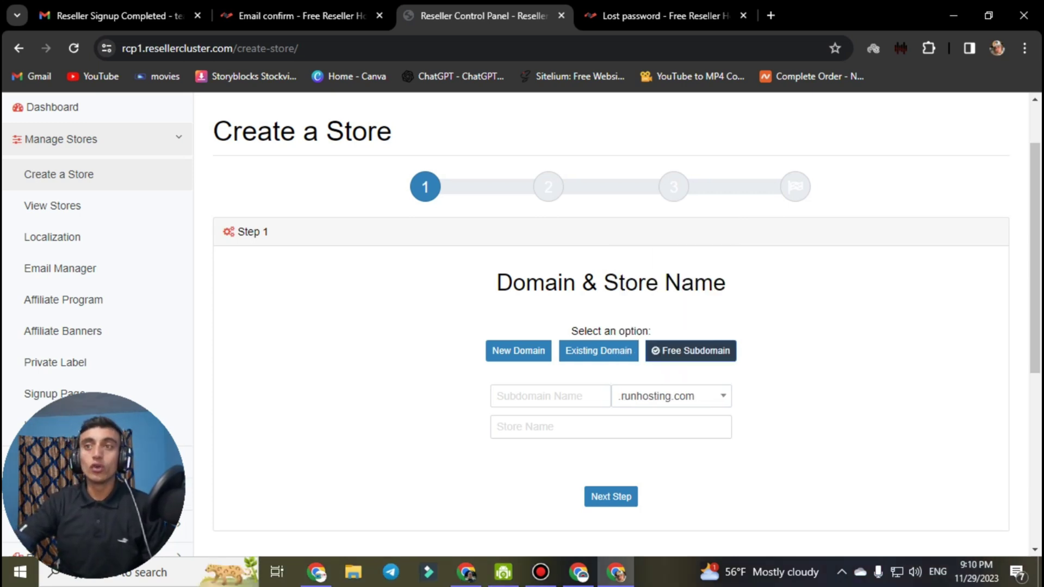
Enter tealover as both the subdomain name and the store name, and continue to the store template stage.
left_click(582, 398)
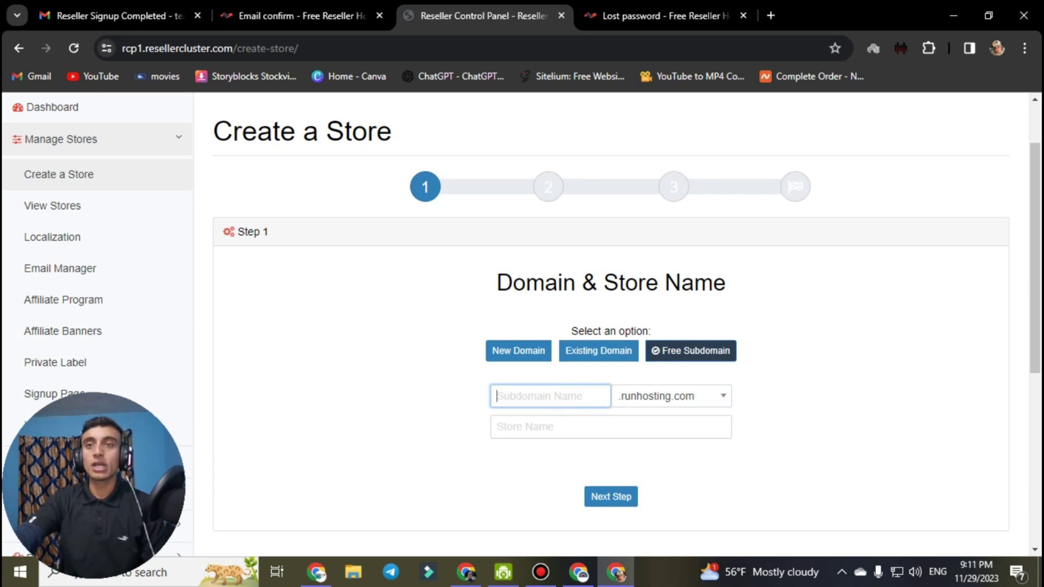
type("tealover")
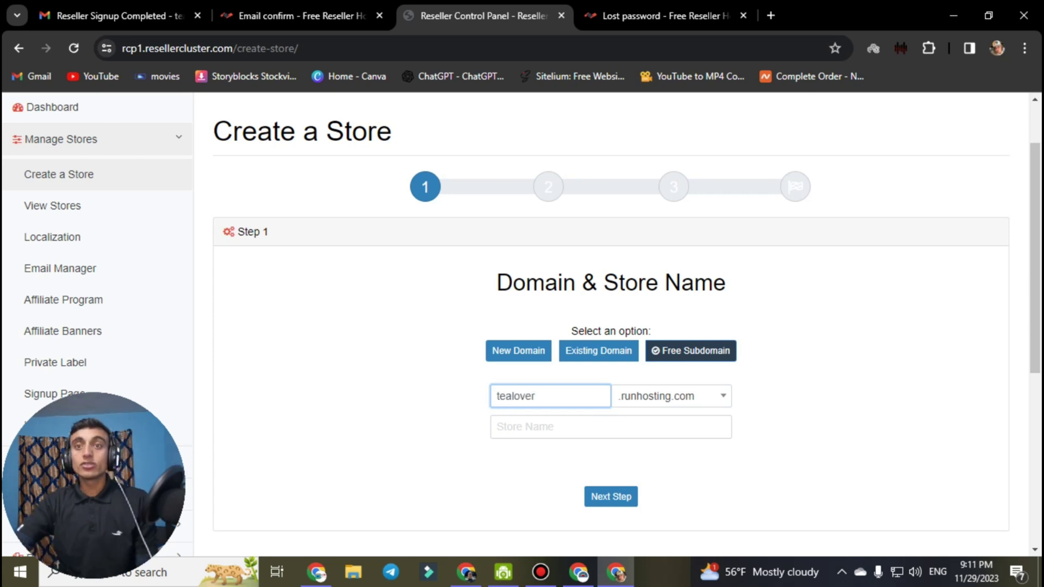
left_click(559, 398)
double_click(559, 399)
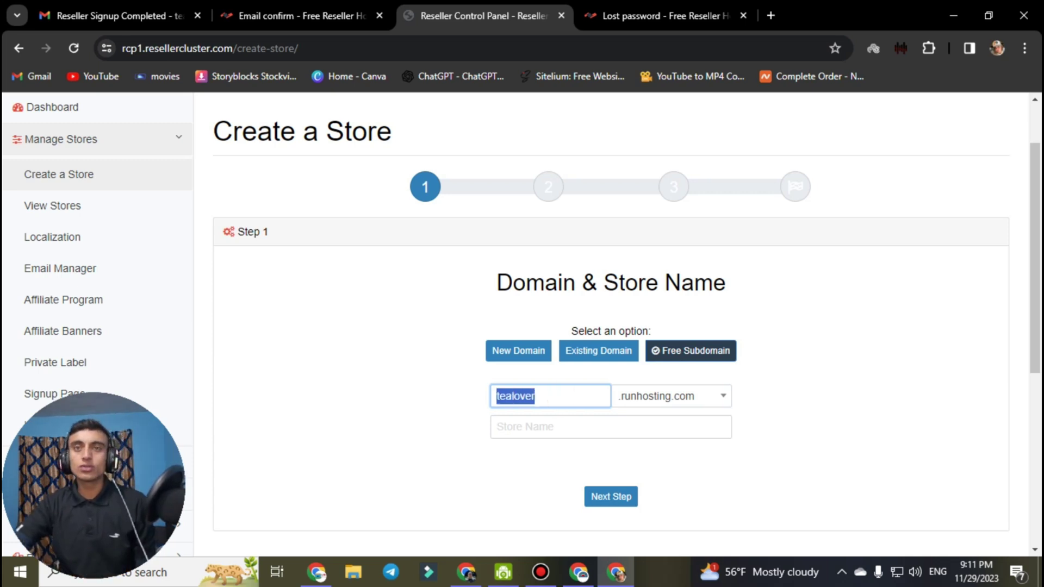
key("ctrl+c")
left_click(544, 427)
key("ctrl+v")
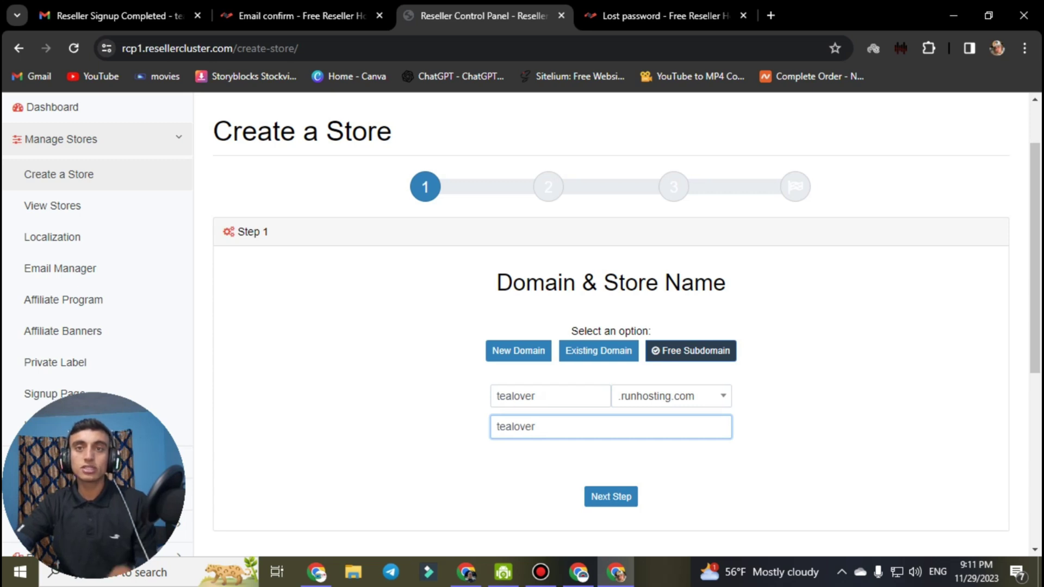
left_click(608, 496)
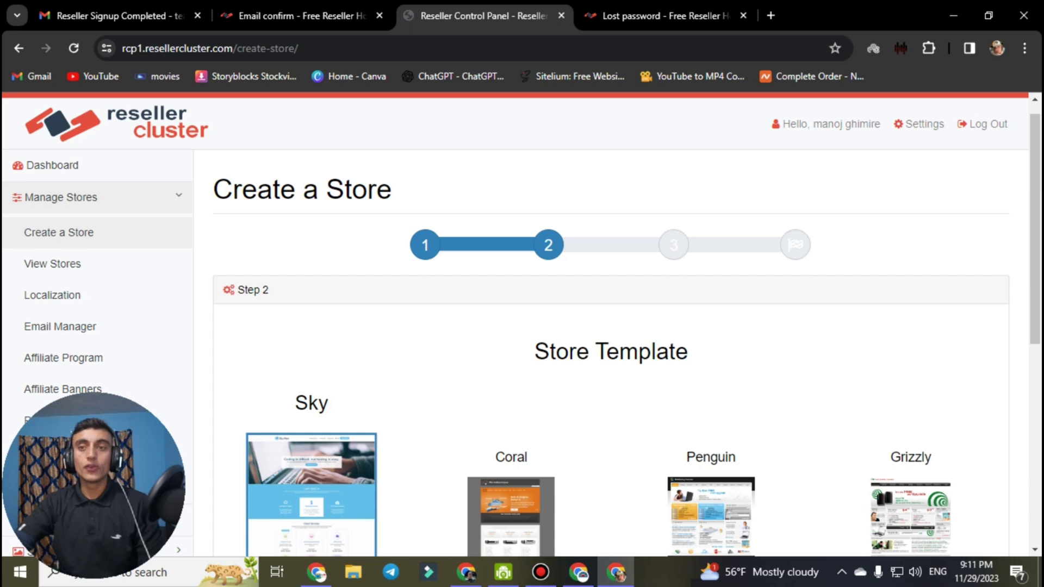
Choose the Sky store template in green, trying its red variant too, and continue to store localization.
scroll(611, 326, "down", 2)
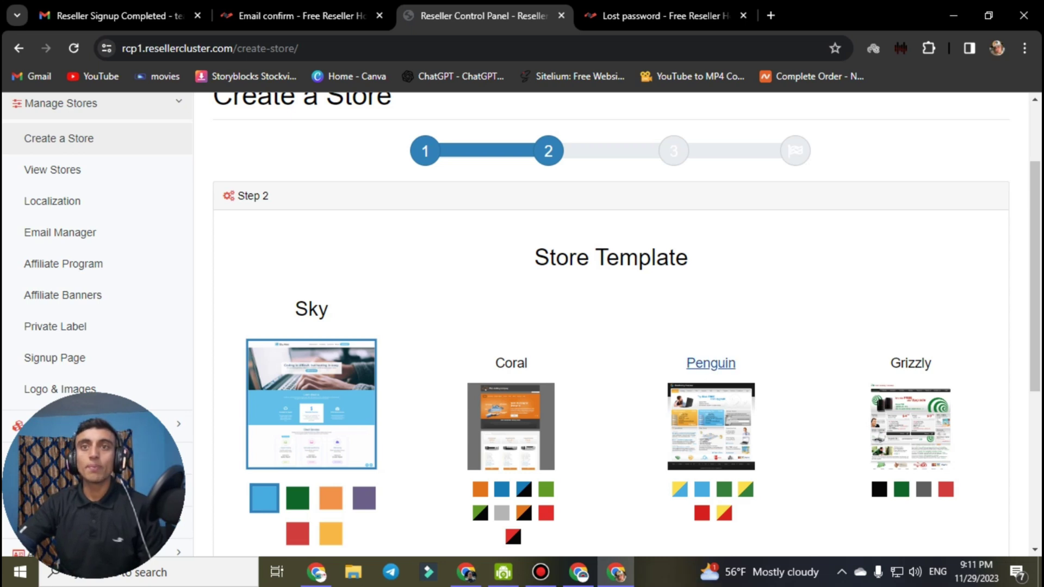
scroll(611, 326, "down", 3)
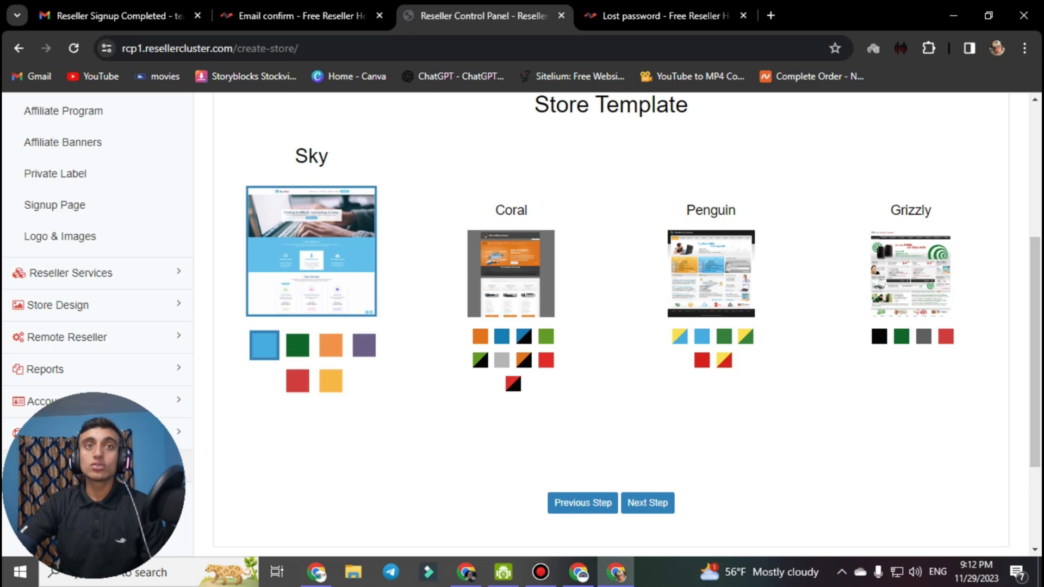
left_click(296, 350)
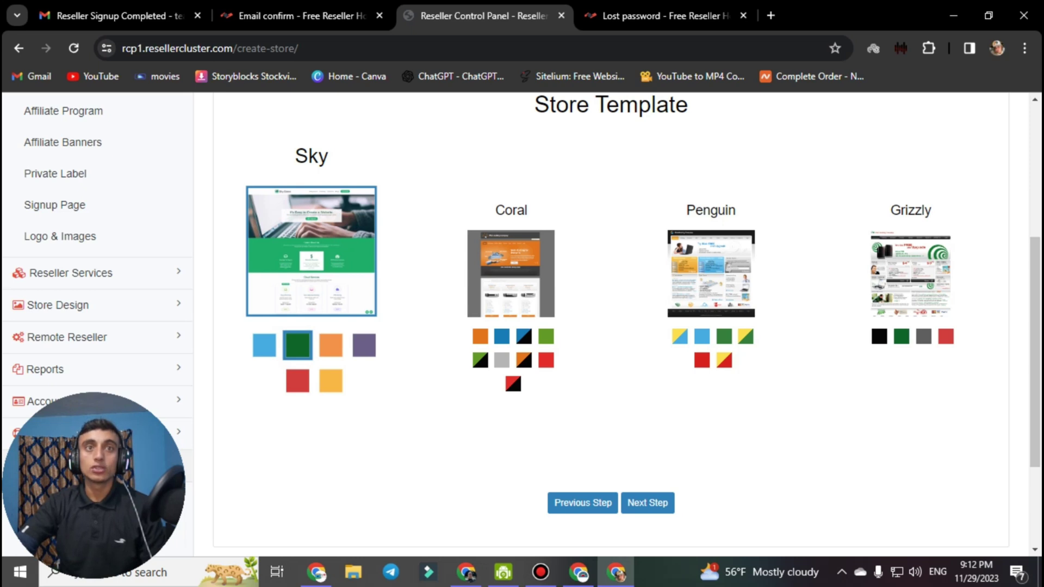
left_click(297, 381)
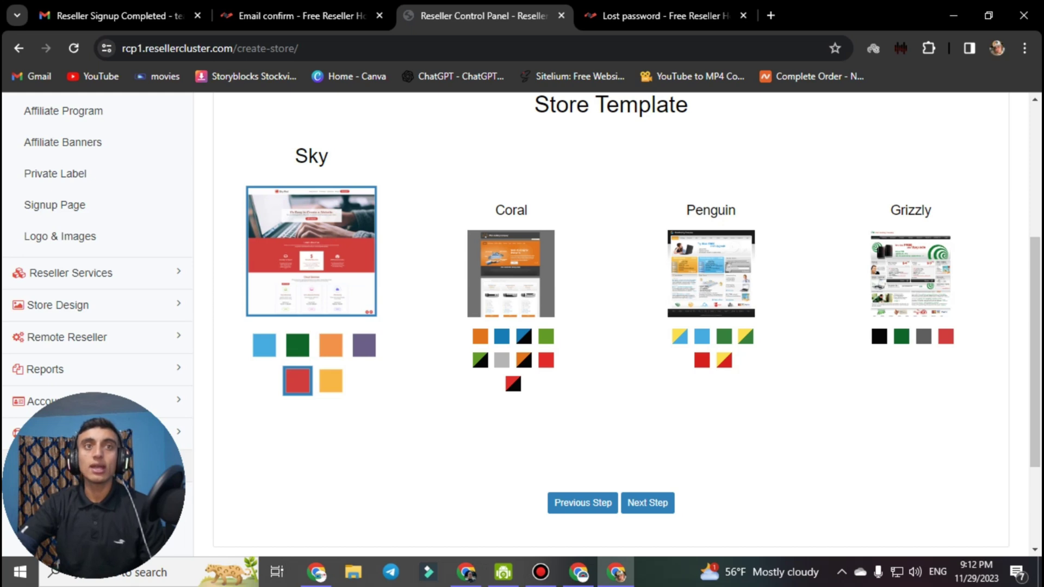
left_click(298, 344)
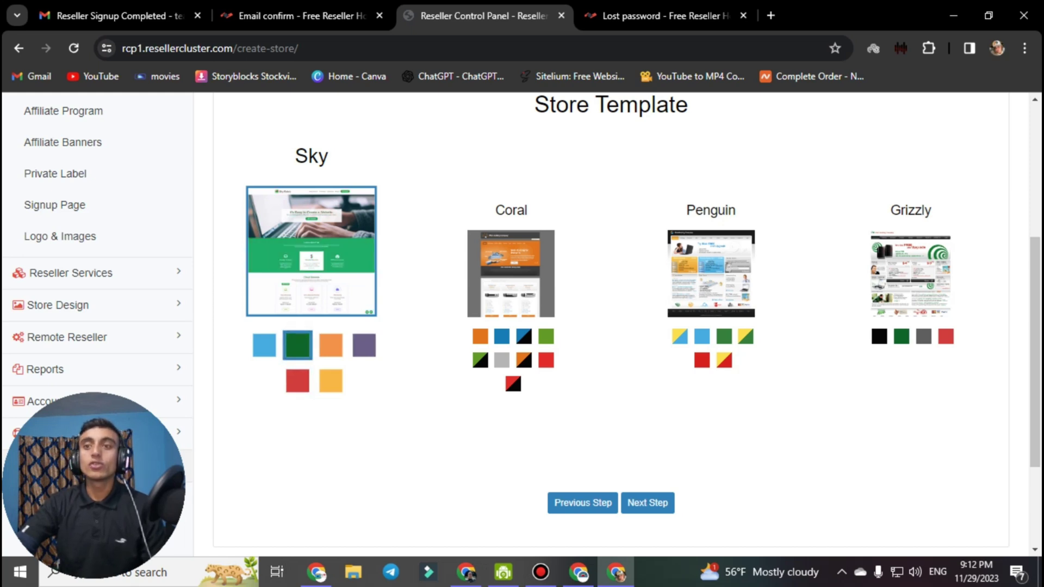
left_click(647, 503)
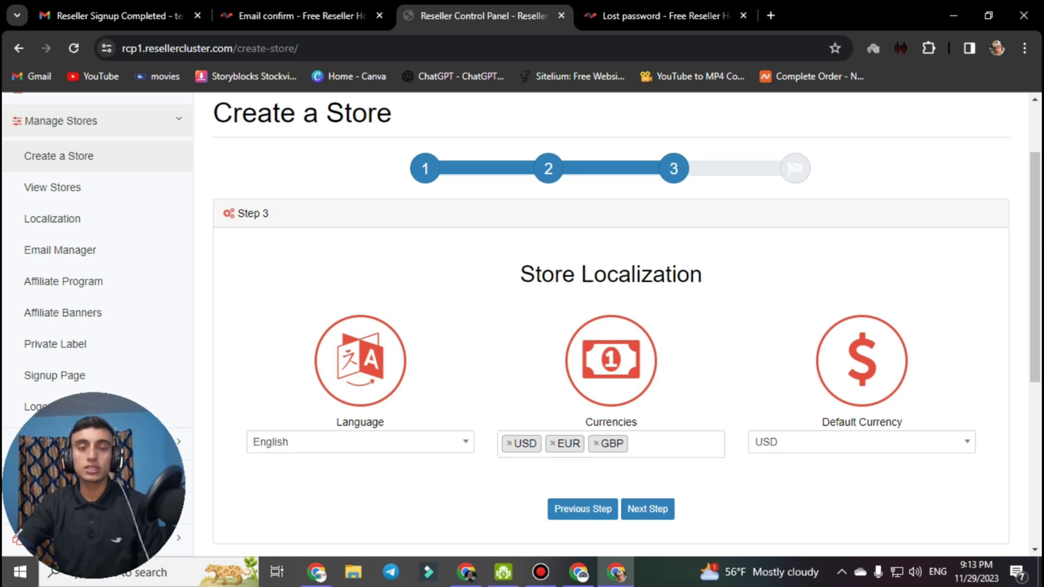
Look through the store languages, keep English, and remove GBP from the store's currencies.
scroll(611, 326, "down", 2)
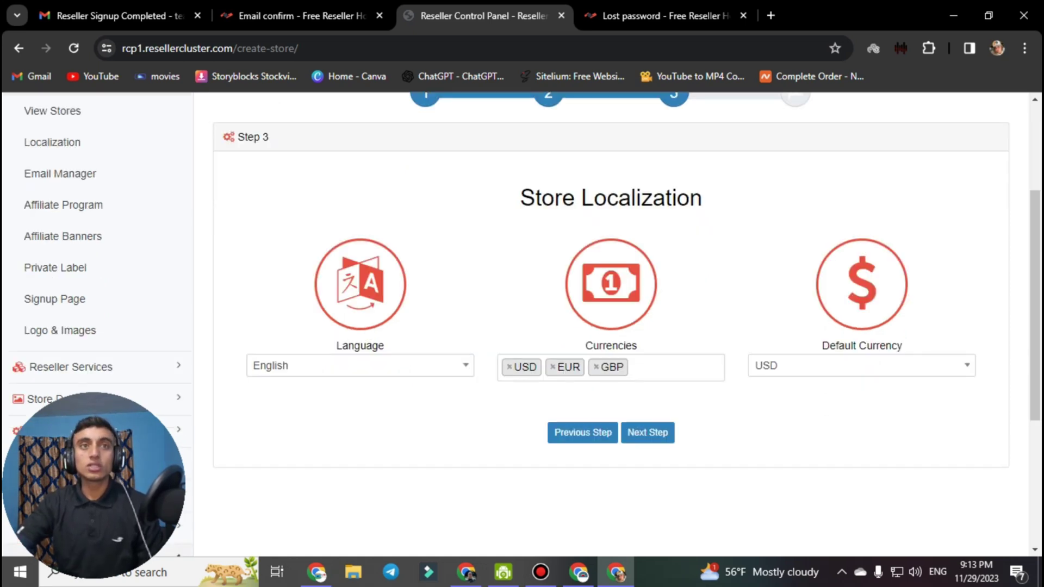
left_click(370, 366)
scroll(354, 283, "down", 5)
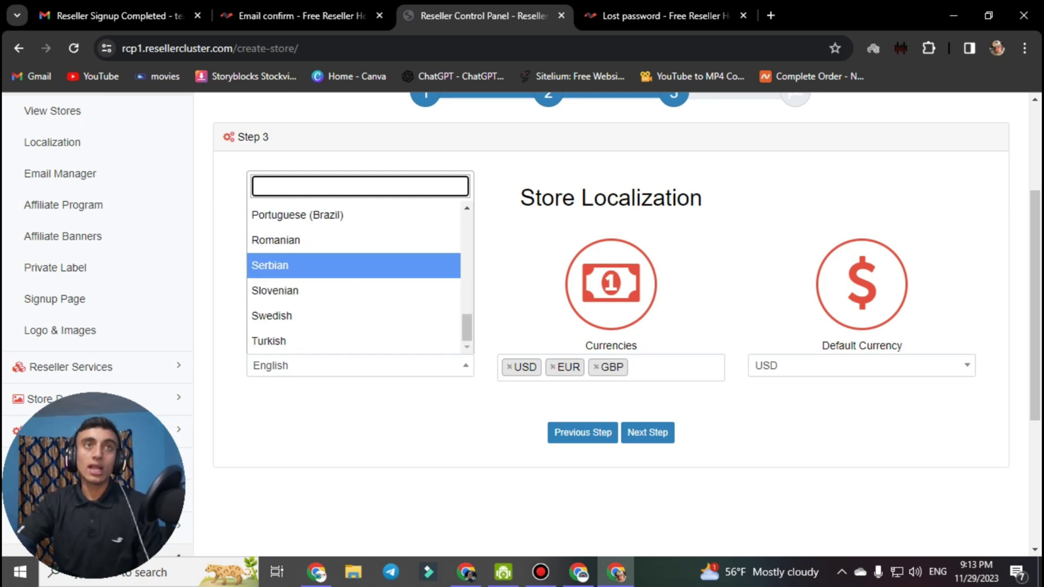
scroll(304, 293, "up", 8)
left_click(309, 423)
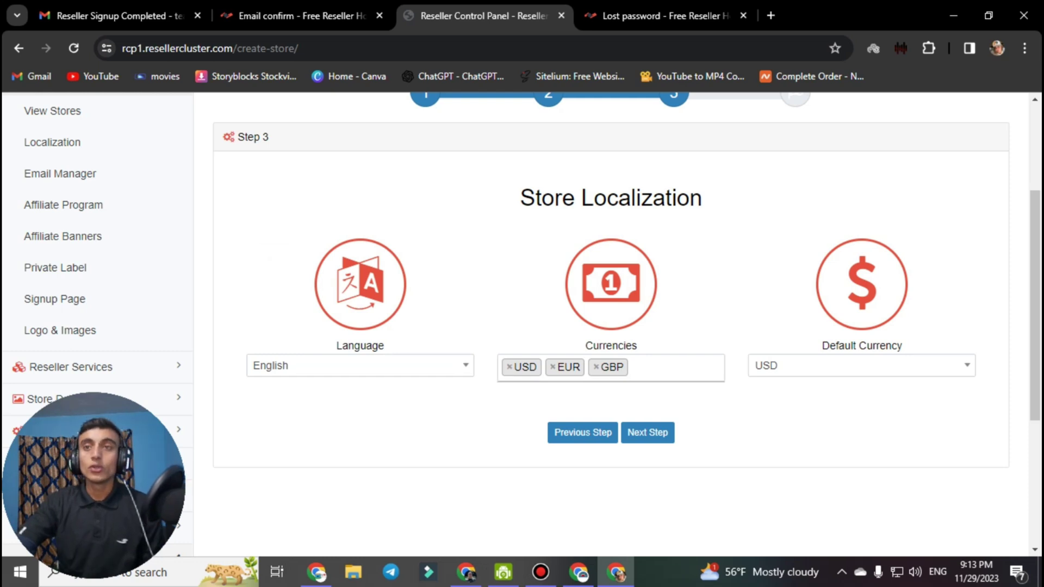
key("BackSpace")
left_click_drag(578, 340, 638, 348)
left_click(671, 334)
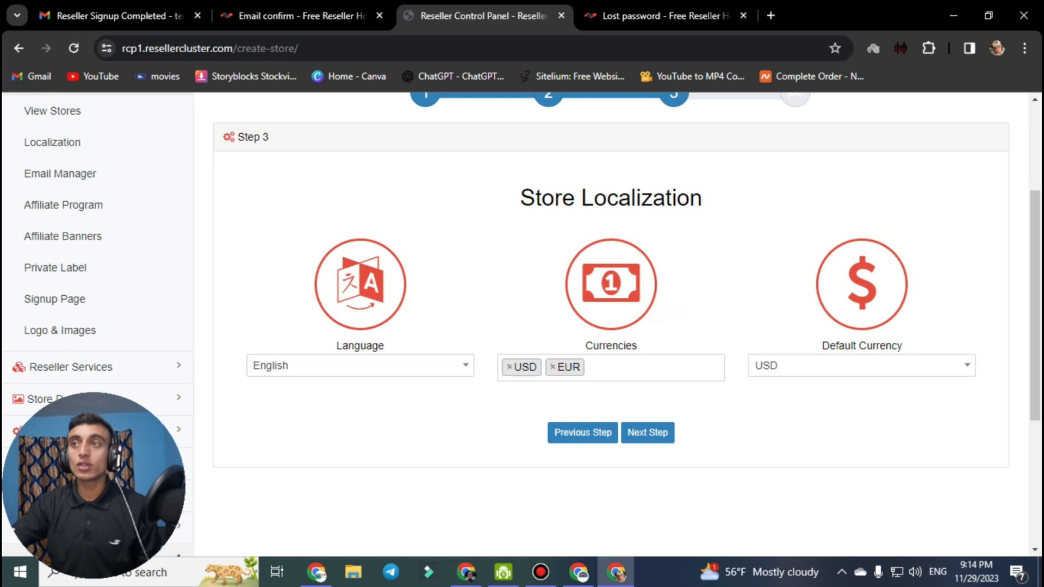
Keep USD as the default currency and complete the localization stage to create the store.
left_click(842, 366)
left_click(819, 359)
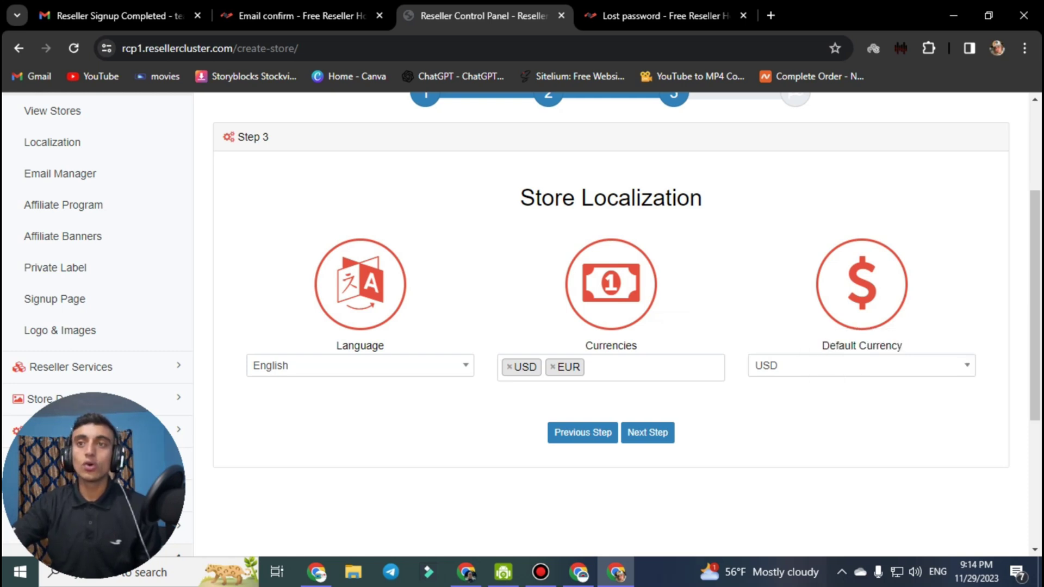
left_click(648, 432)
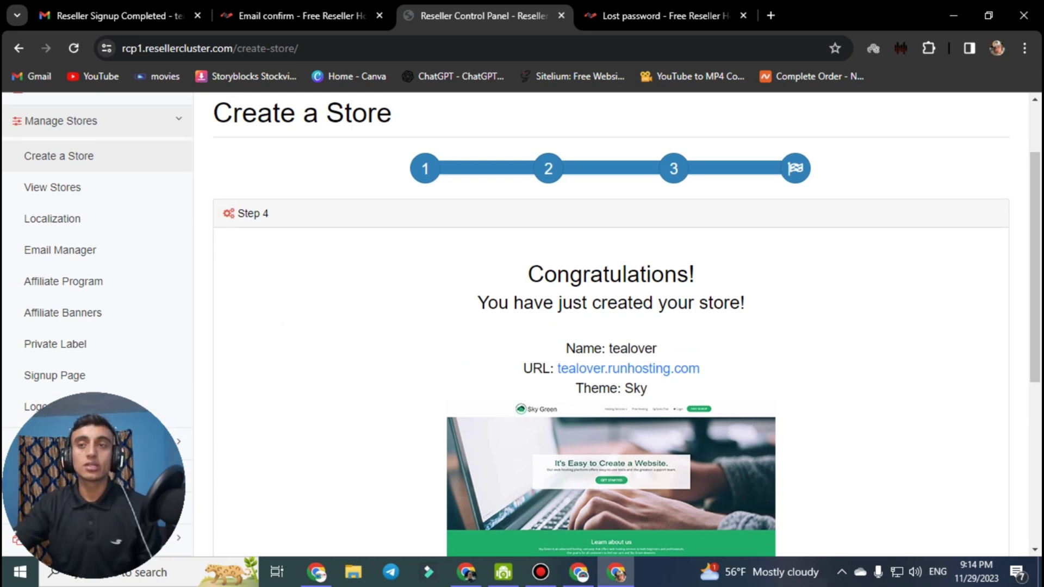
scroll(628, 294, "down", 1)
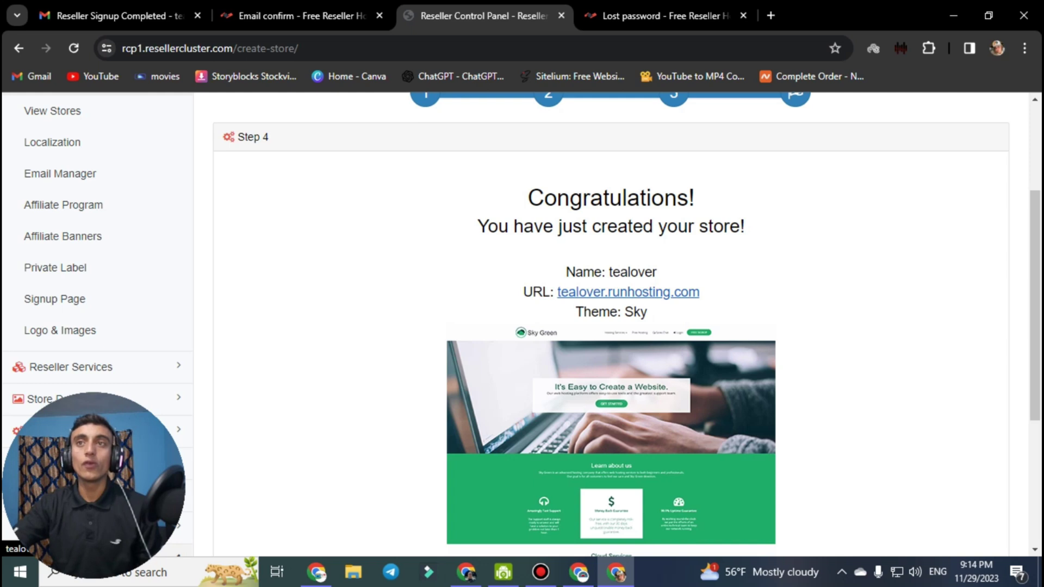
Open the new store's site at tealover.runhosting.com and look over its address, name and hosting offers.
left_click(602, 288)
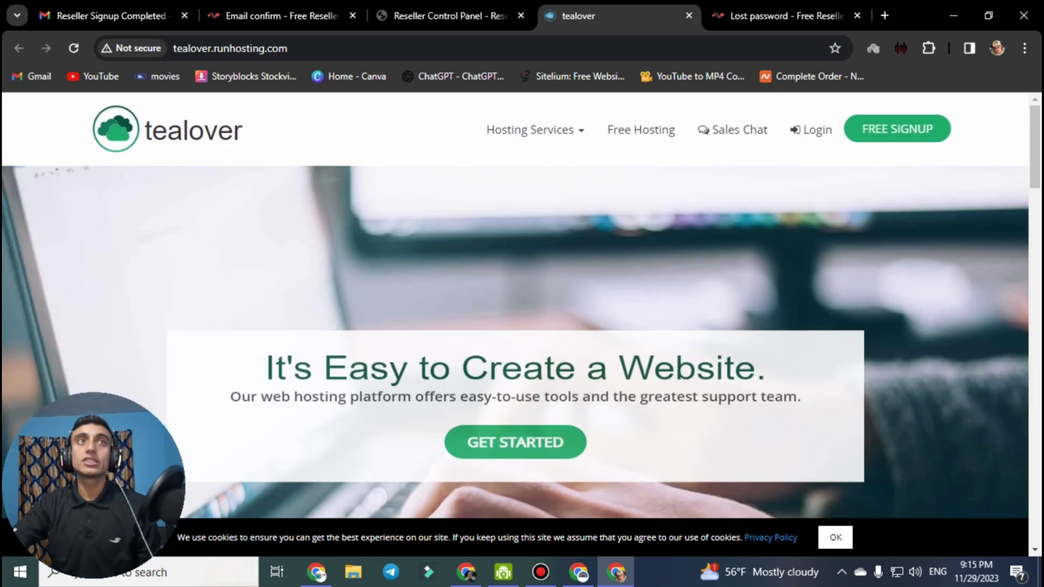
left_click_drag(144, 130, 242, 130)
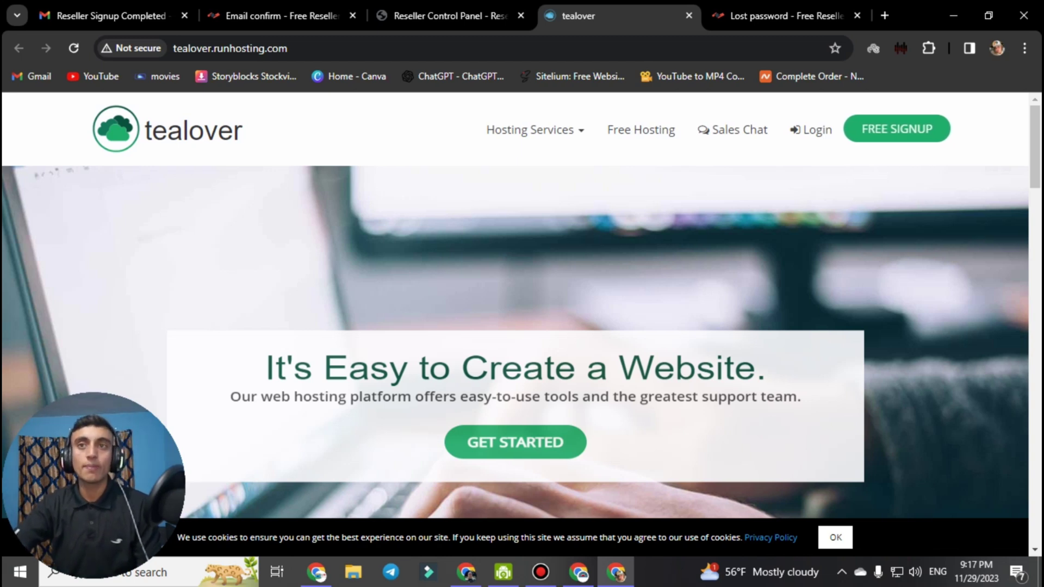
mouse_move(535, 130)
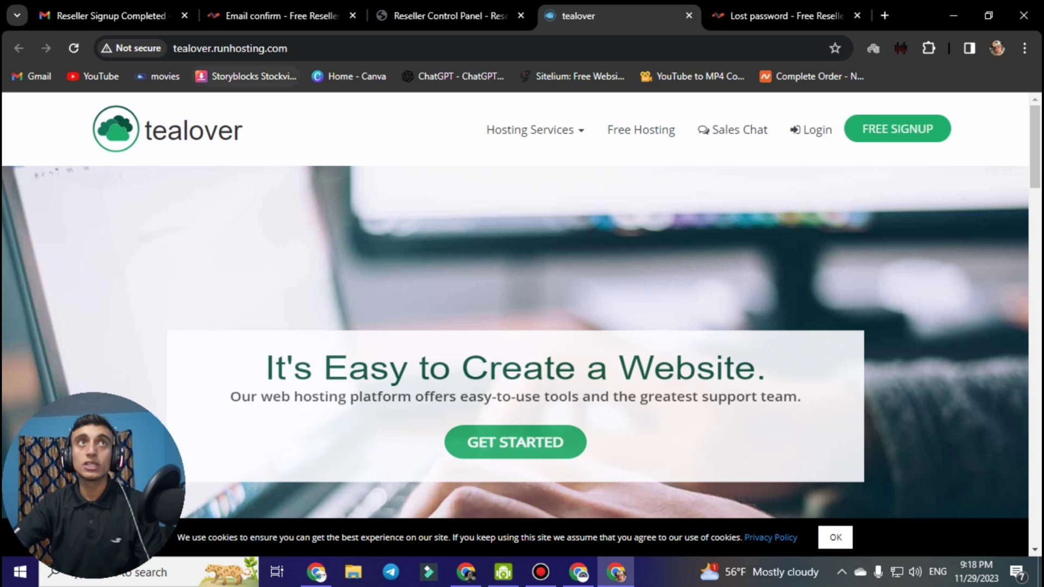
left_click(288, 48)
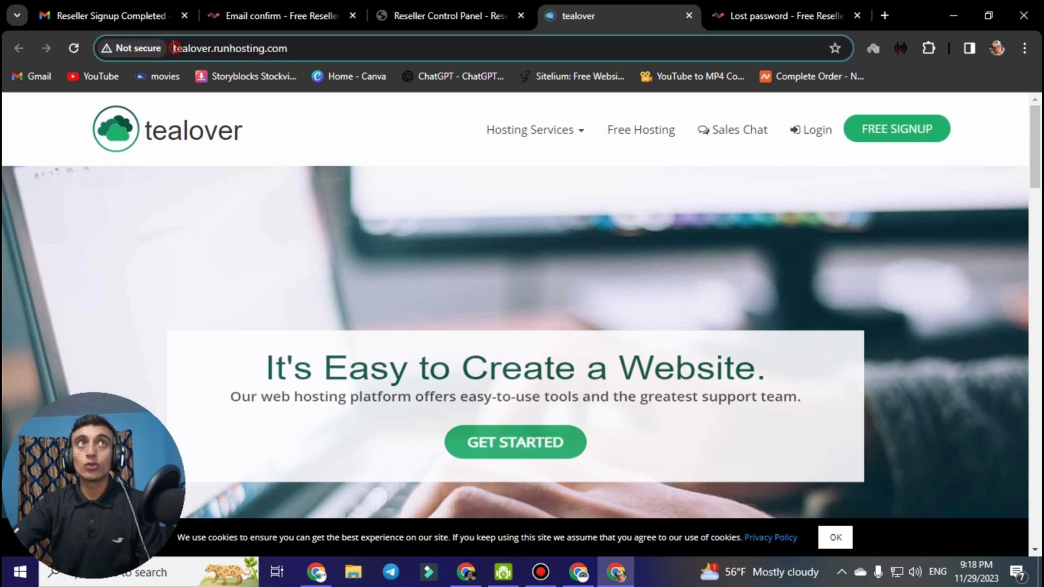
left_click_drag(174, 48, 289, 48)
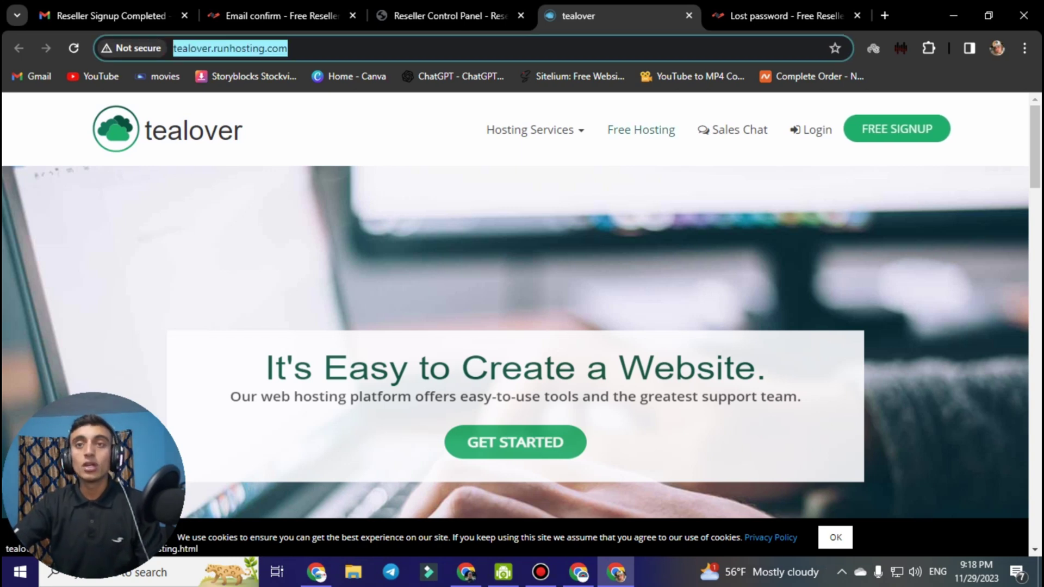
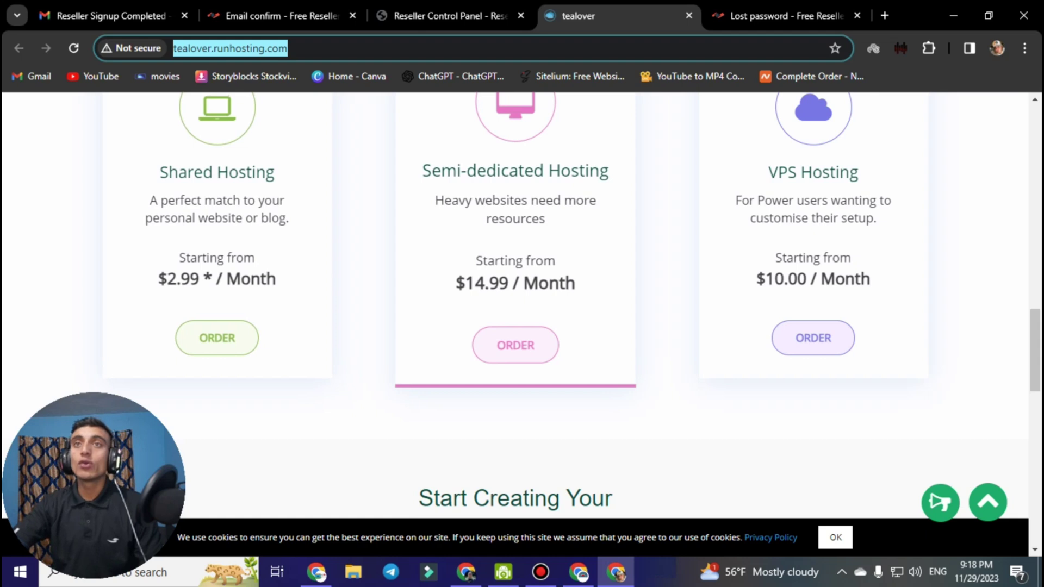
Return to the reseller control panel, open the shared hosting plans and review the wholesale prices of the free and personal plans.
key("ctrl+shift+Tab")
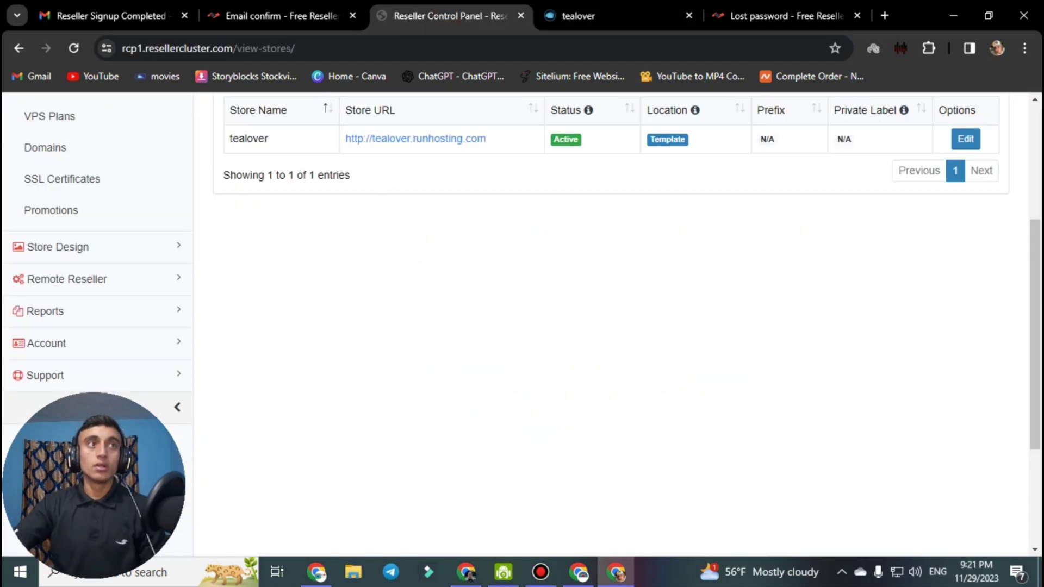
scroll(49, 272, "up", 3)
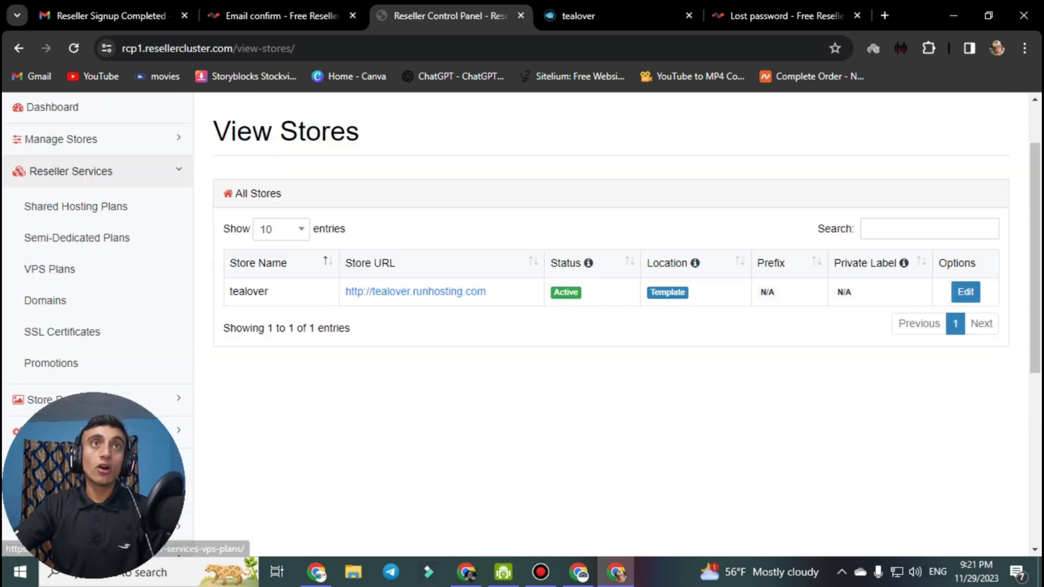
scroll(82, 239, "up", 2)
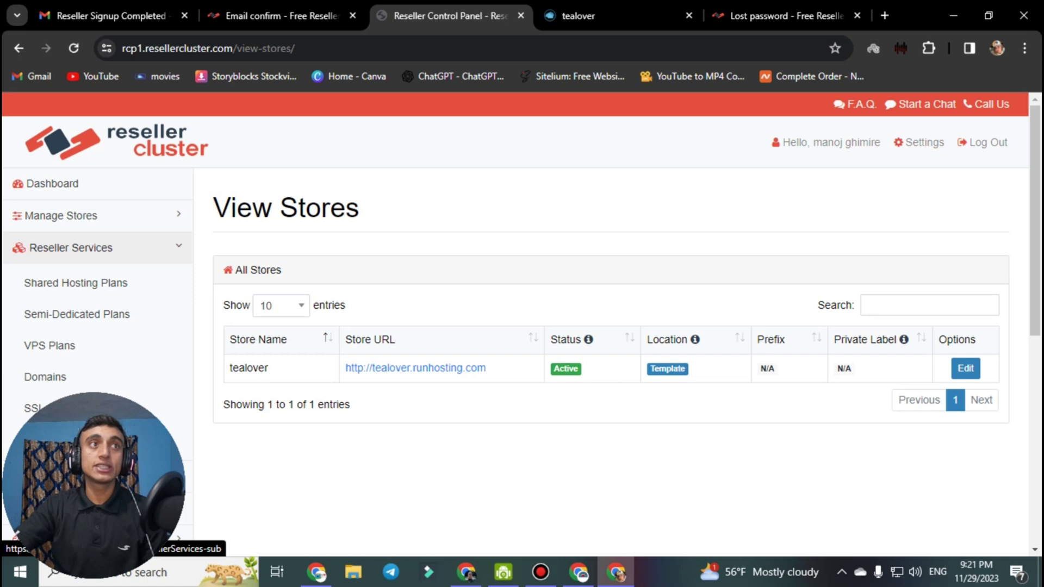
scroll(82, 315, "down", 2)
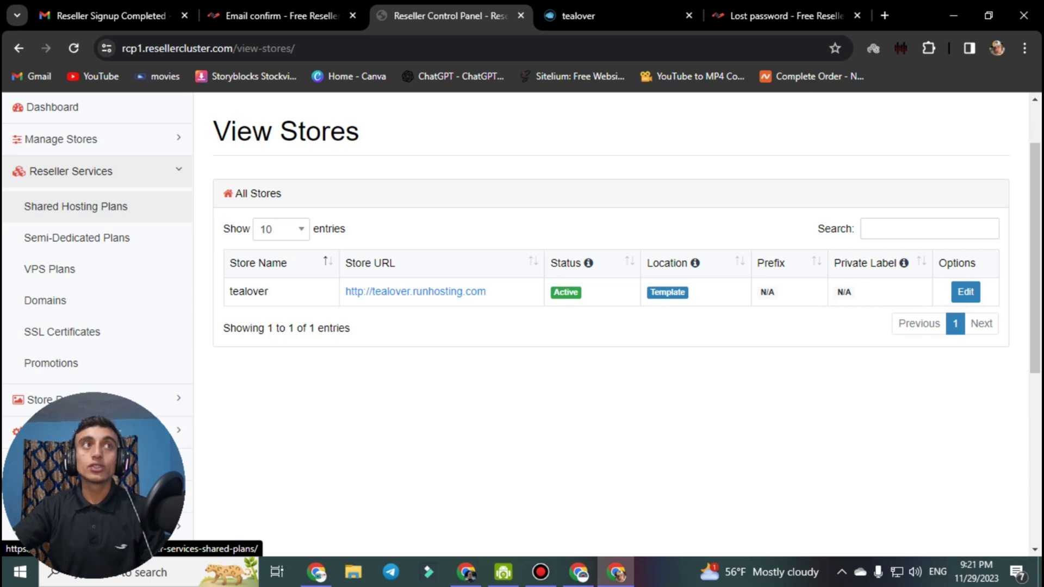
left_click(90, 205)
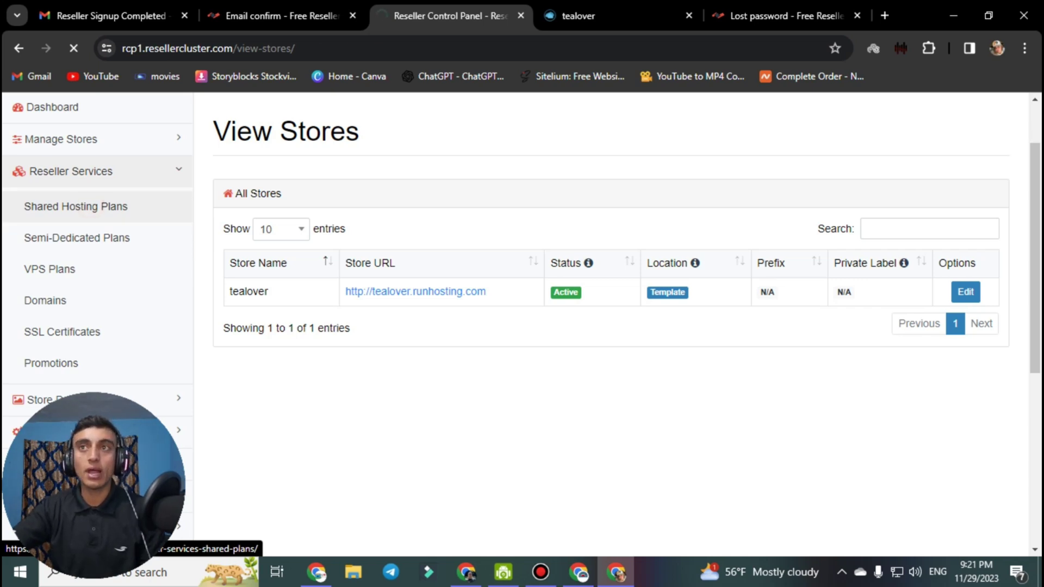
key("Escape")
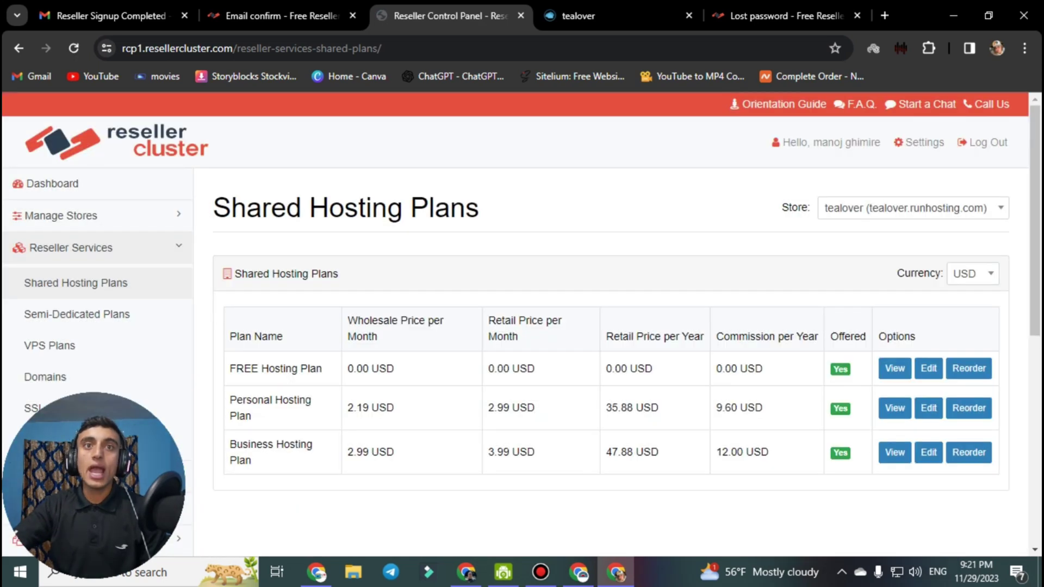
scroll(599, 326, "down", 2)
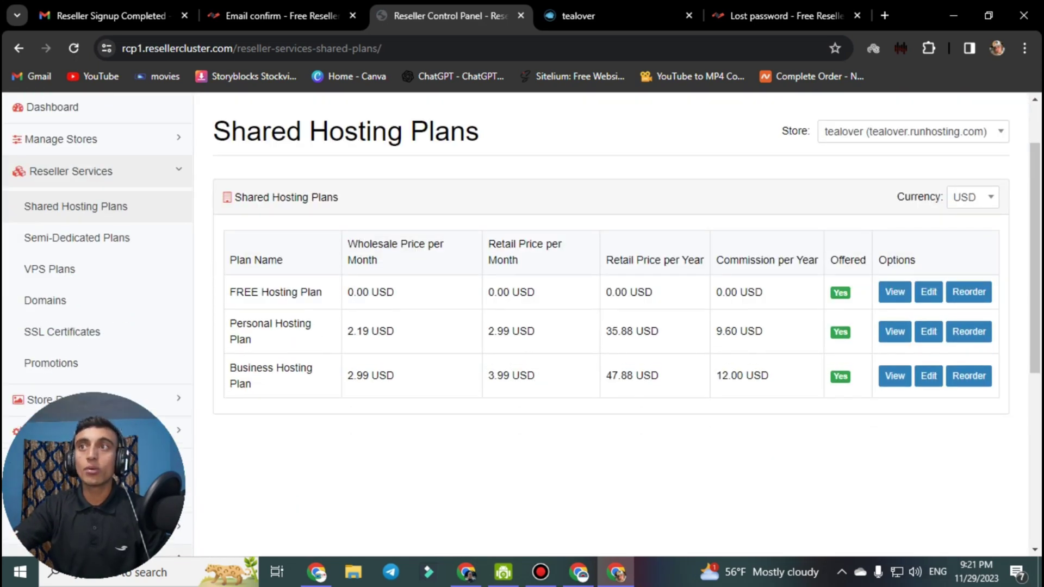
left_click_drag(347, 292, 394, 292)
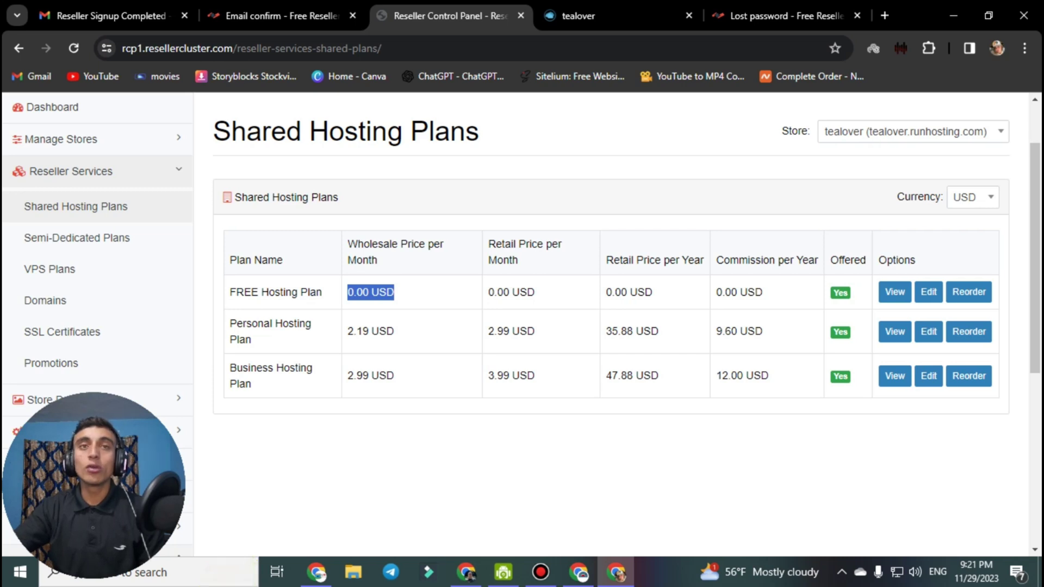
triple_click(371, 331)
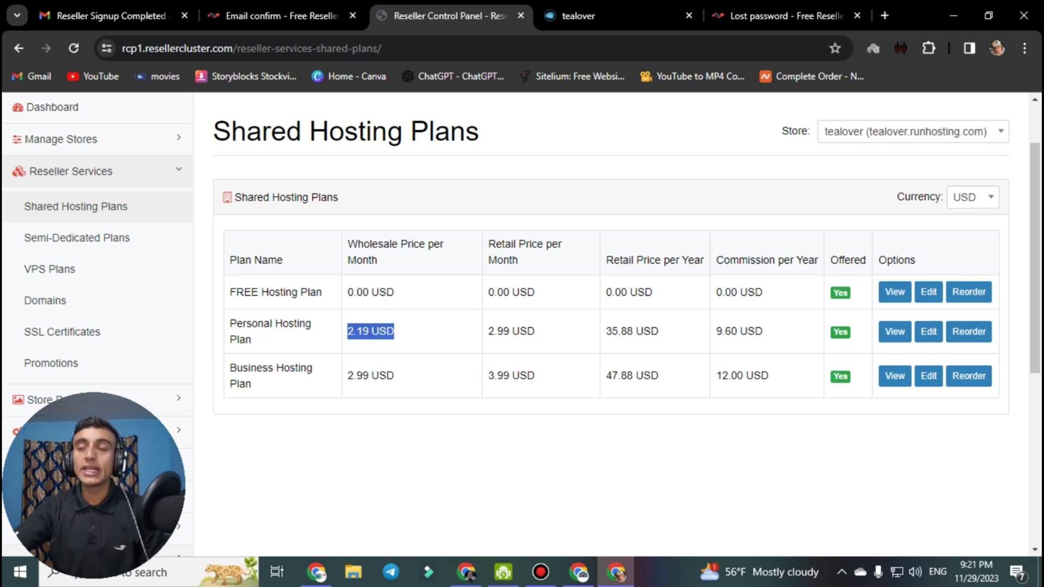
Set the Personal Hosting Plan's monthly price to 7.99 USD, save it and check its retail price in the plan table.
left_click(928, 331)
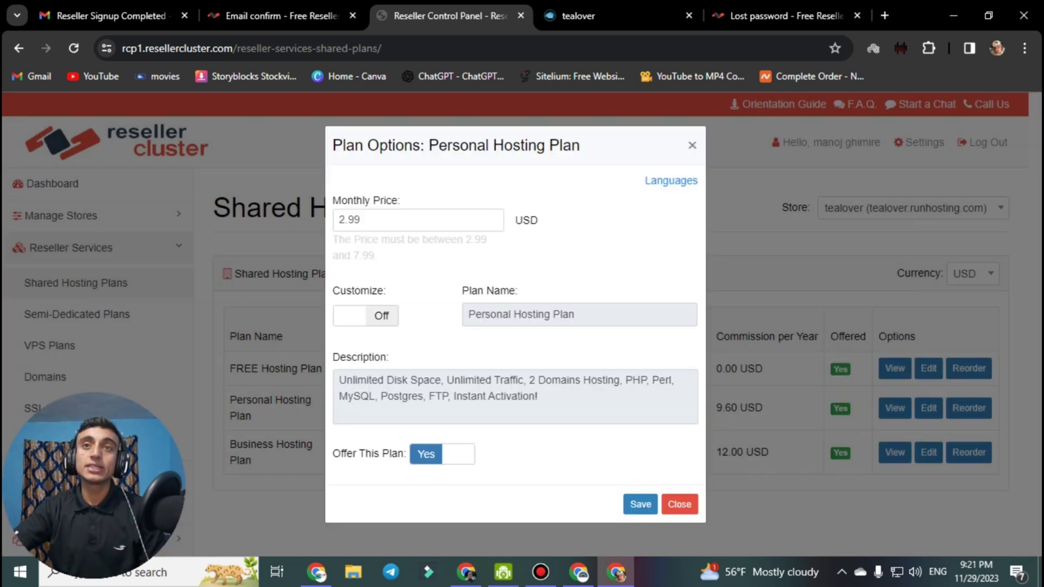
type("7.99")
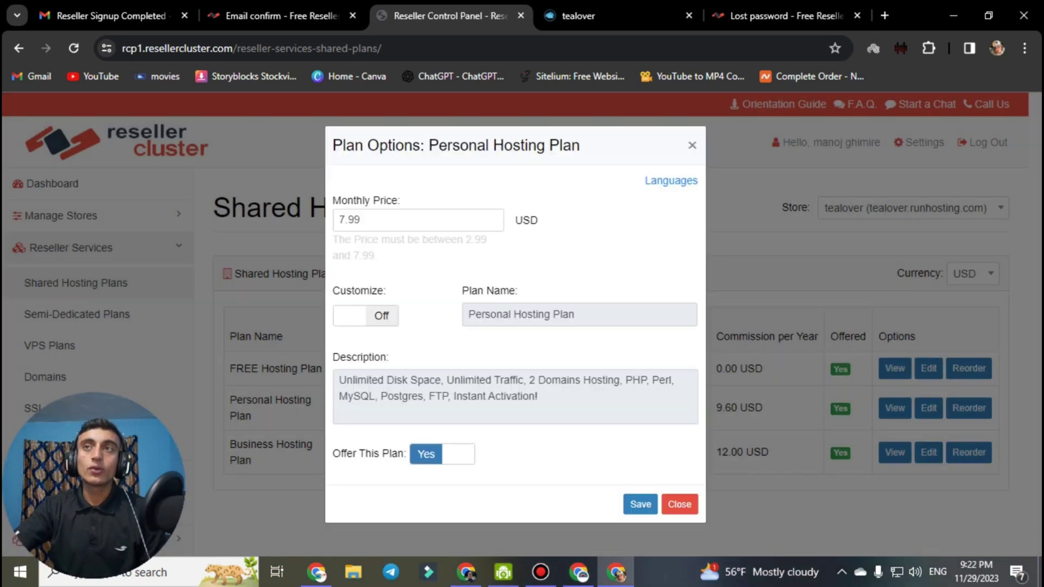
left_click_drag(429, 145, 579, 145)
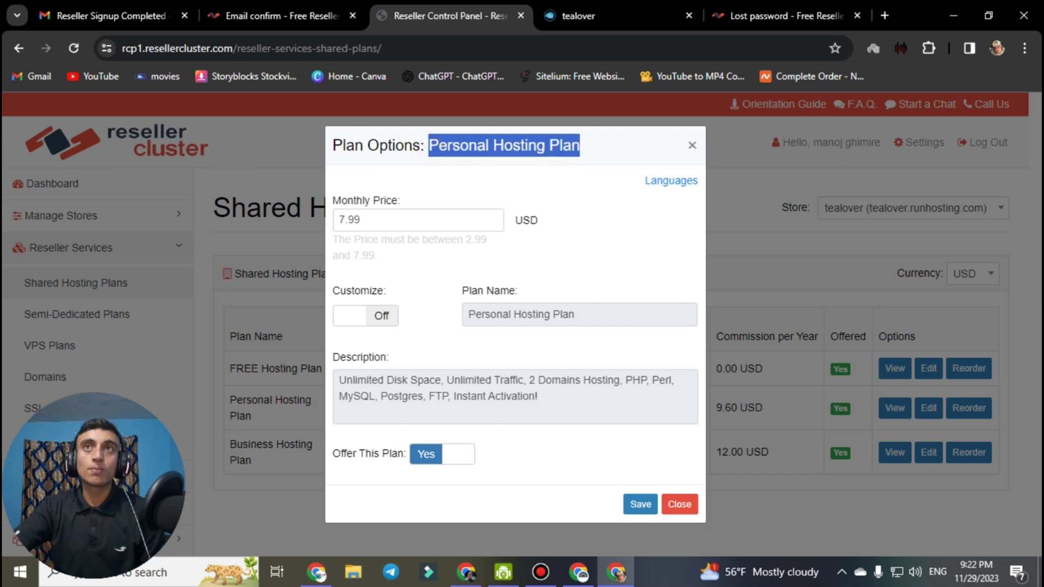
left_click_drag(333, 239, 376, 256)
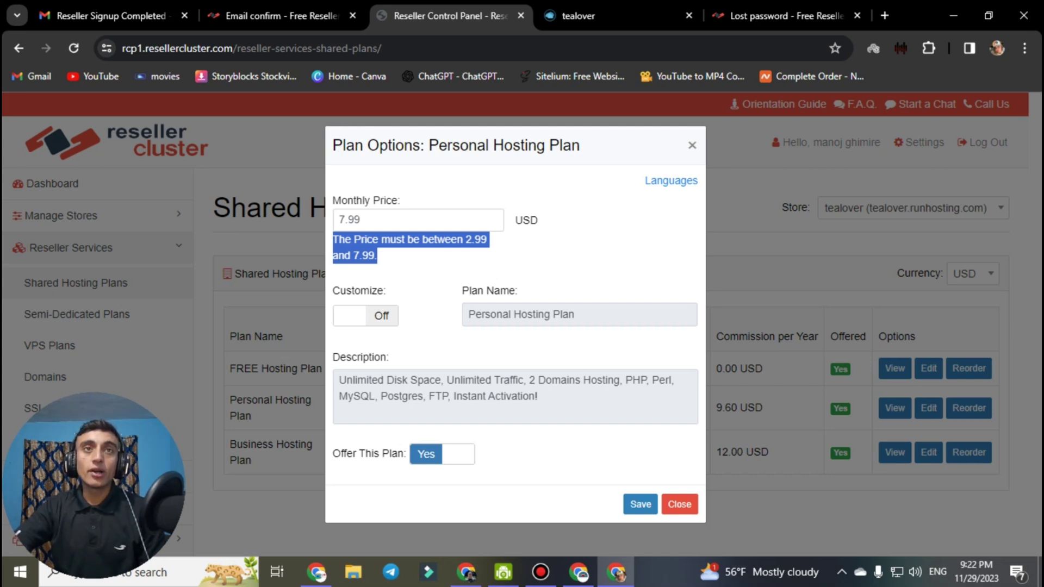
left_click(640, 504)
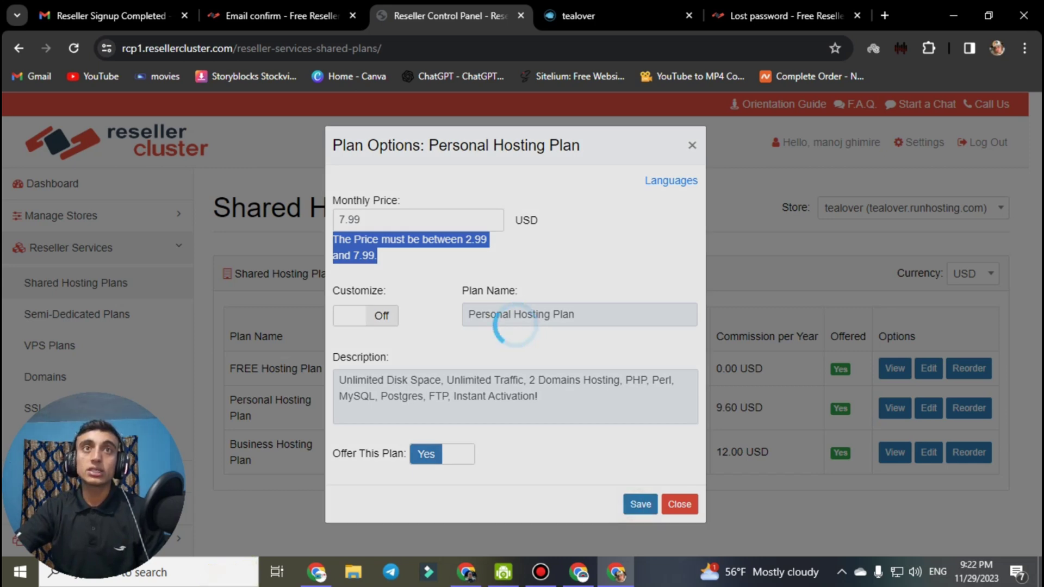
scroll(609, 326, "down", 2)
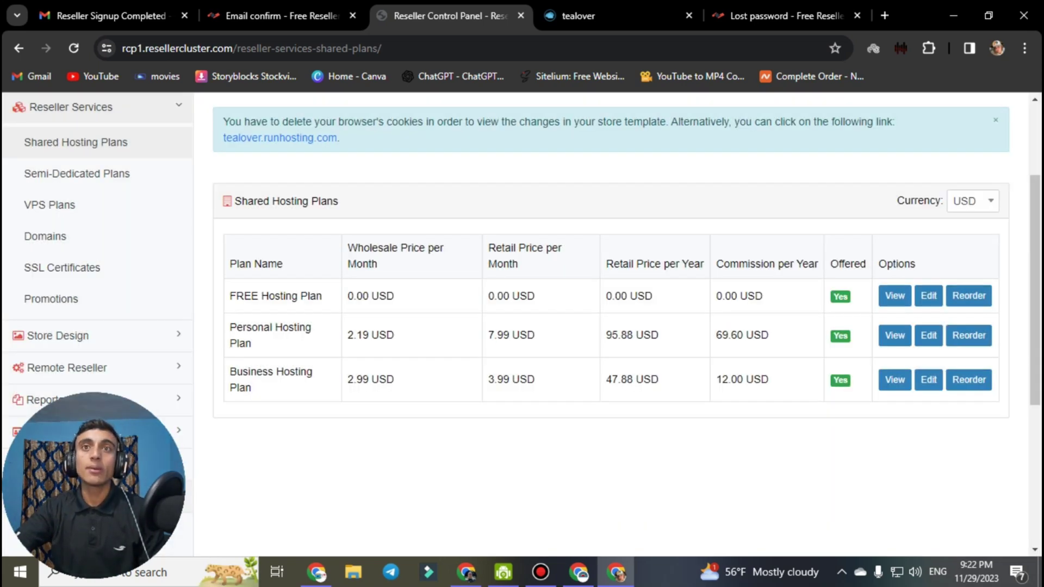
left_click_drag(487, 335, 535, 335)
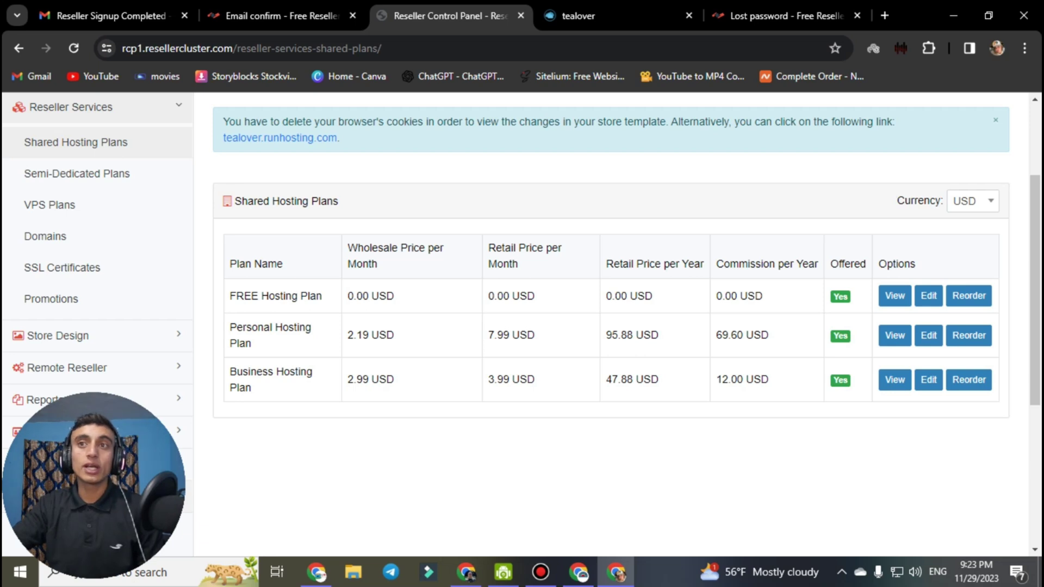
Compare the shared hosting plan prices with the offers shown on the tealover storefront.
scroll(611, 326, "down", 1)
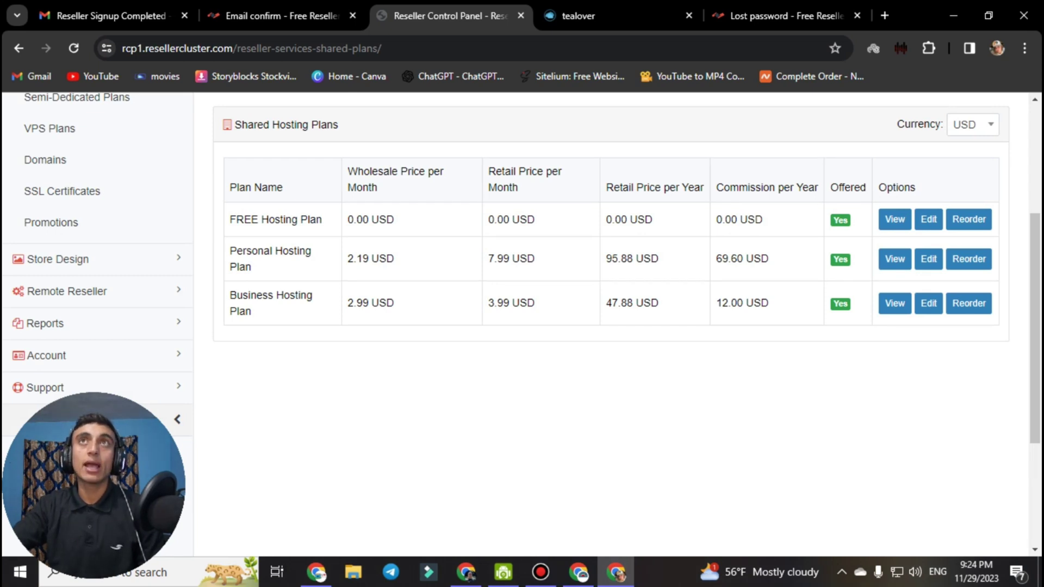
key("ctrl+Tab")
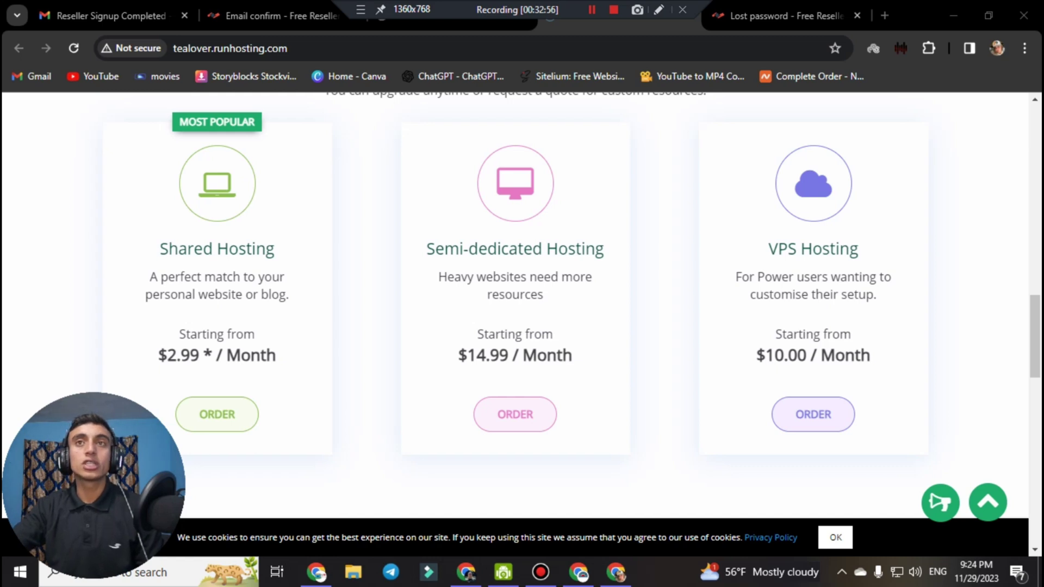
key("ctrl+shift+Tab")
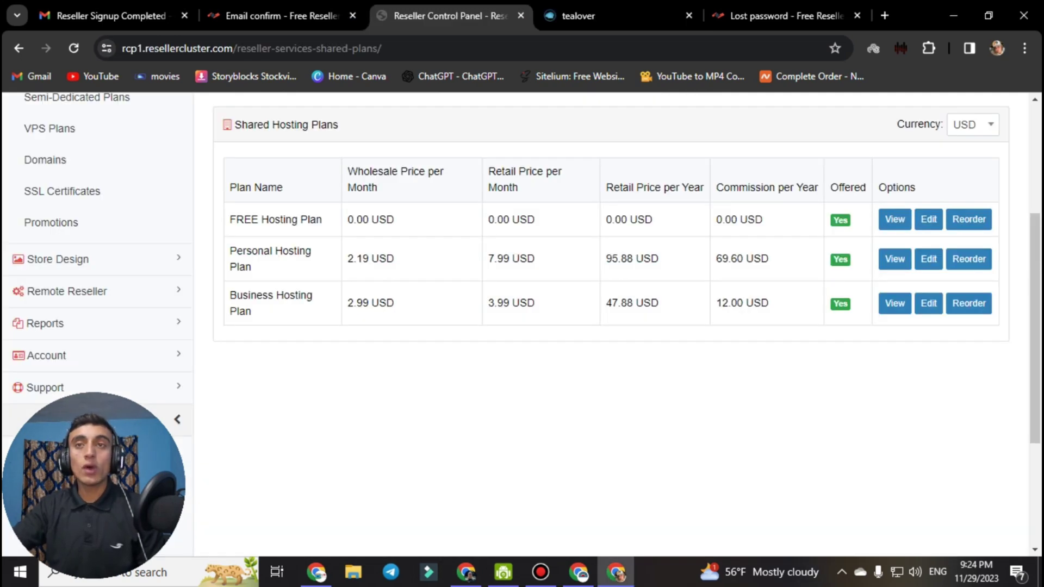
Save the .com domain extension's options with an annual price of 17.95 USD, and look at the tealover storefront.
left_click(53, 158)
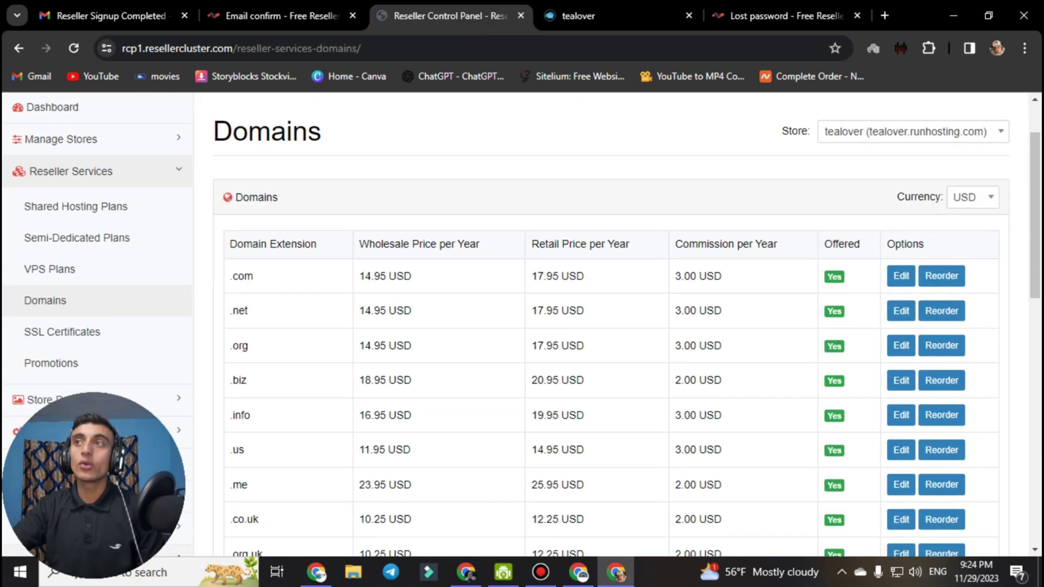
left_click(900, 275)
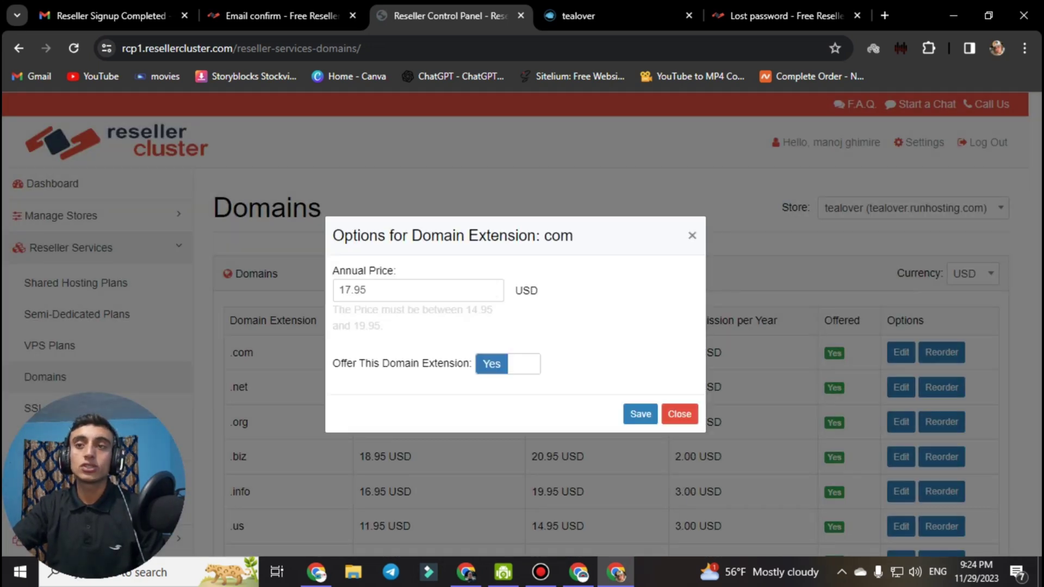
key("Return")
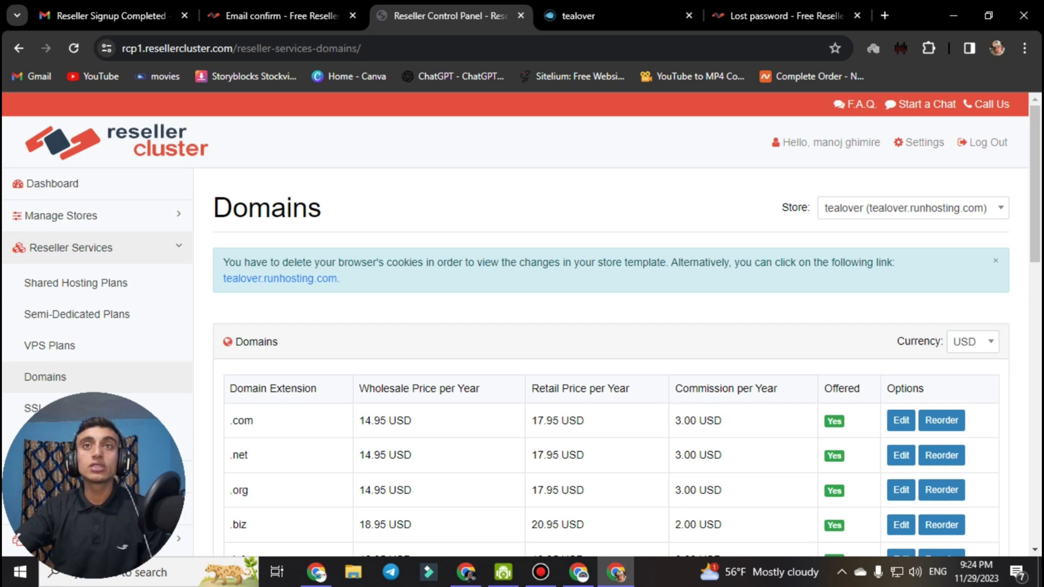
left_click(598, 14)
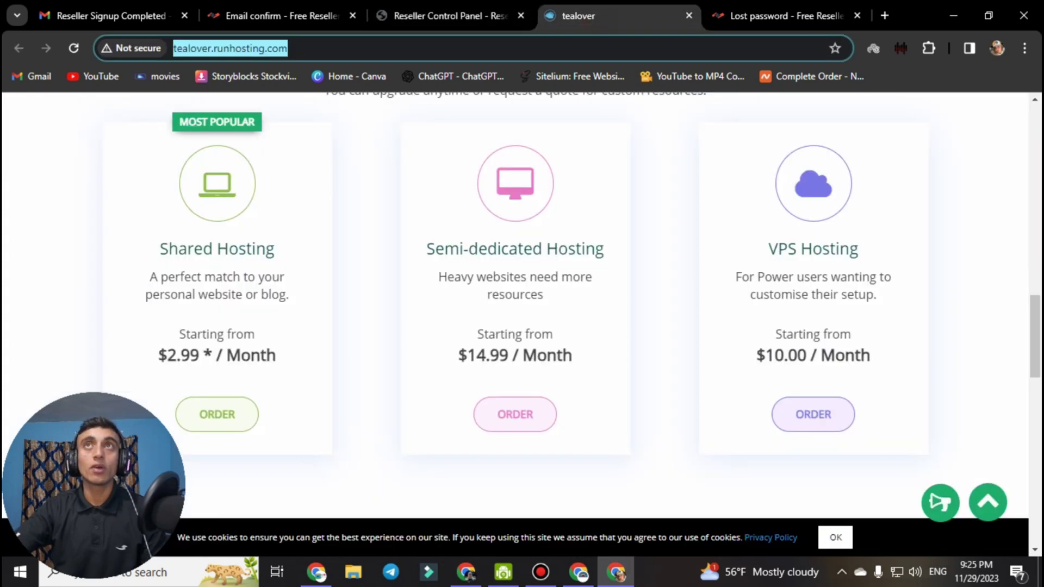
left_click(439, 14)
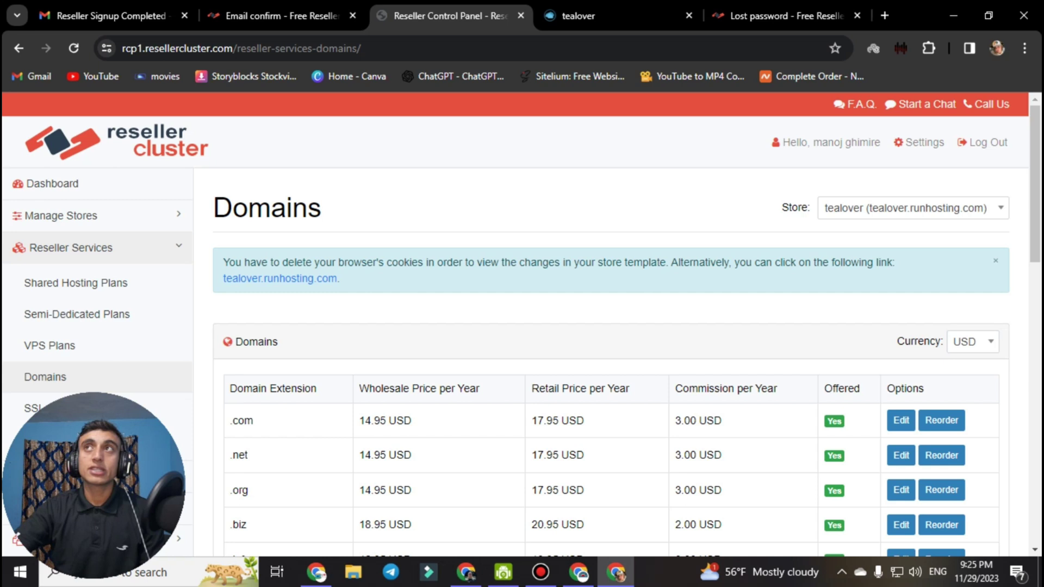
Switch to the other Chrome window and look over the Tea Lover YouTube channel's header and latest videos.
left_click(953, 15)
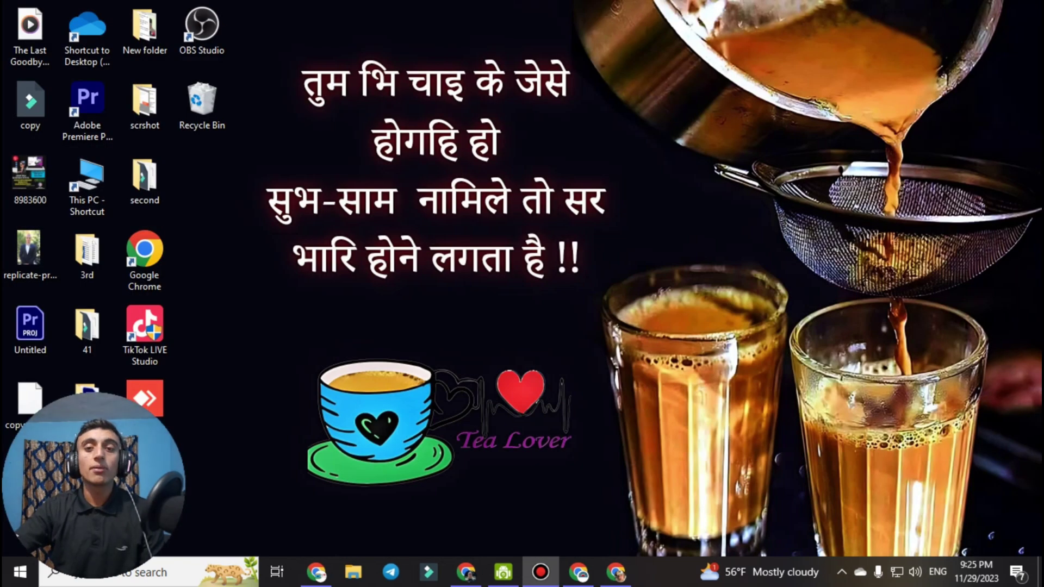
left_click(579, 572)
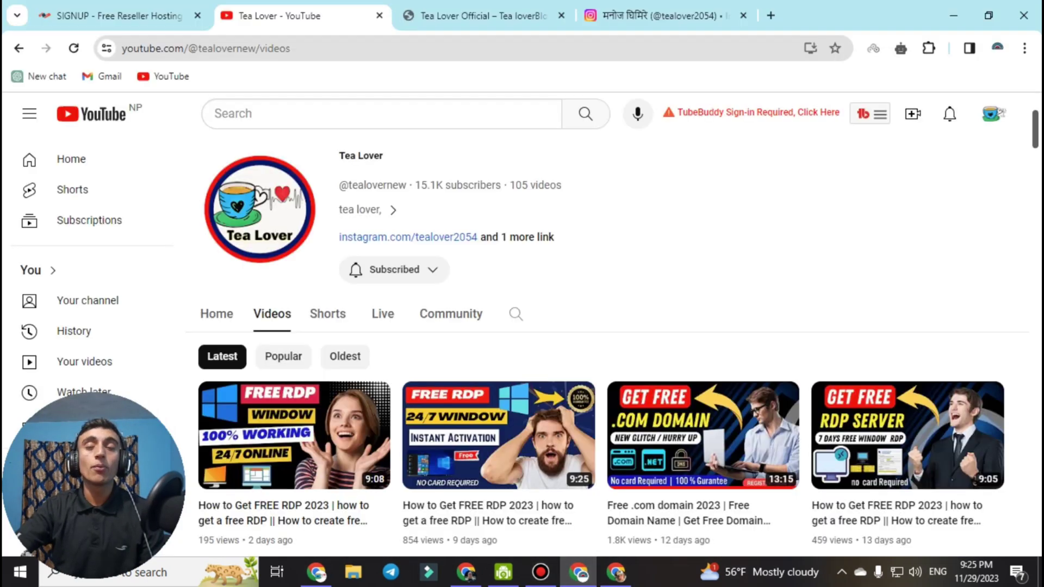
scroll(607, 326, "down", 1)
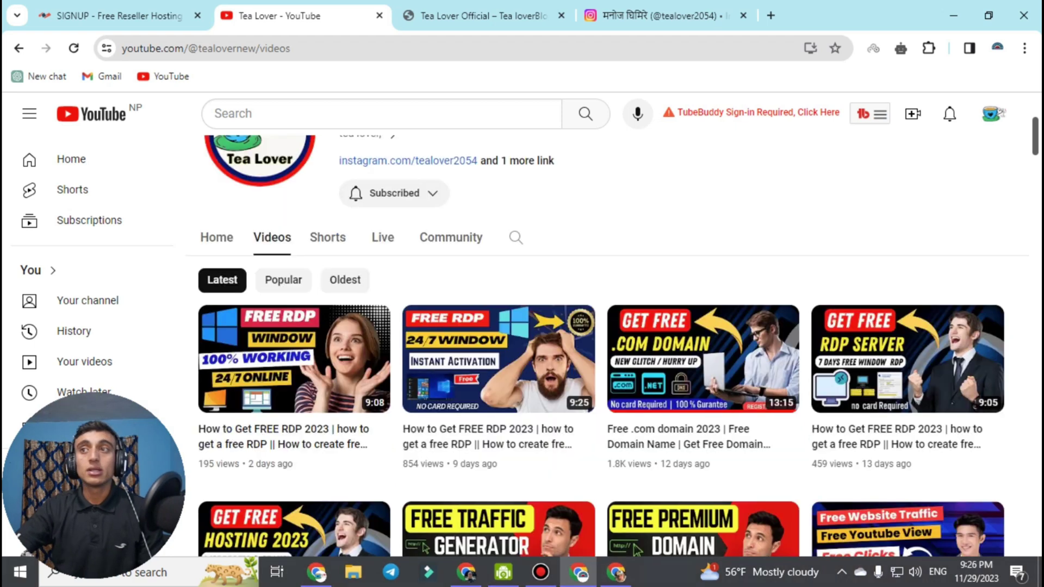
scroll(607, 326, "up", 2)
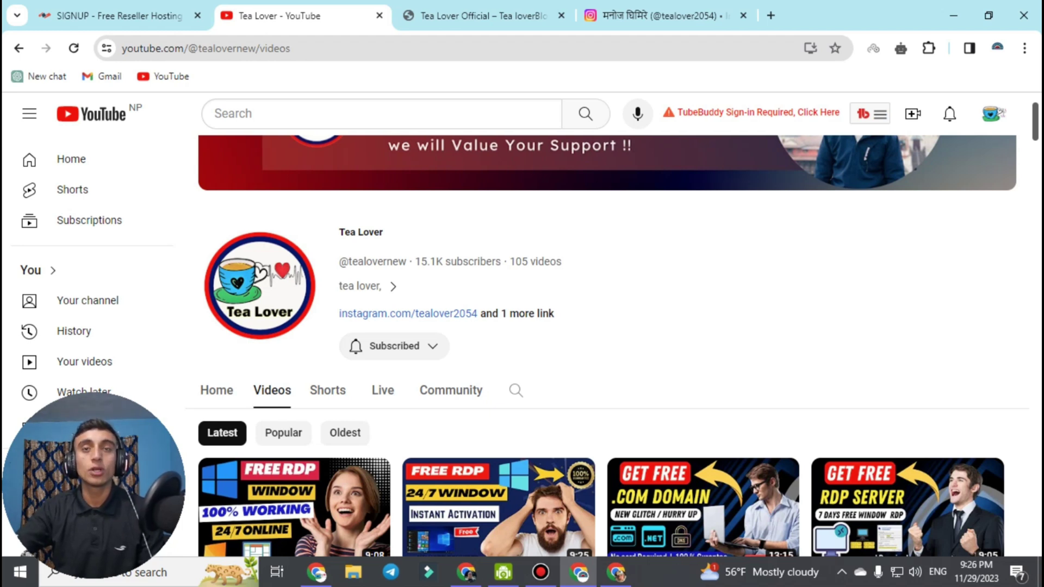
left_click(641, 18)
left_click(299, 22)
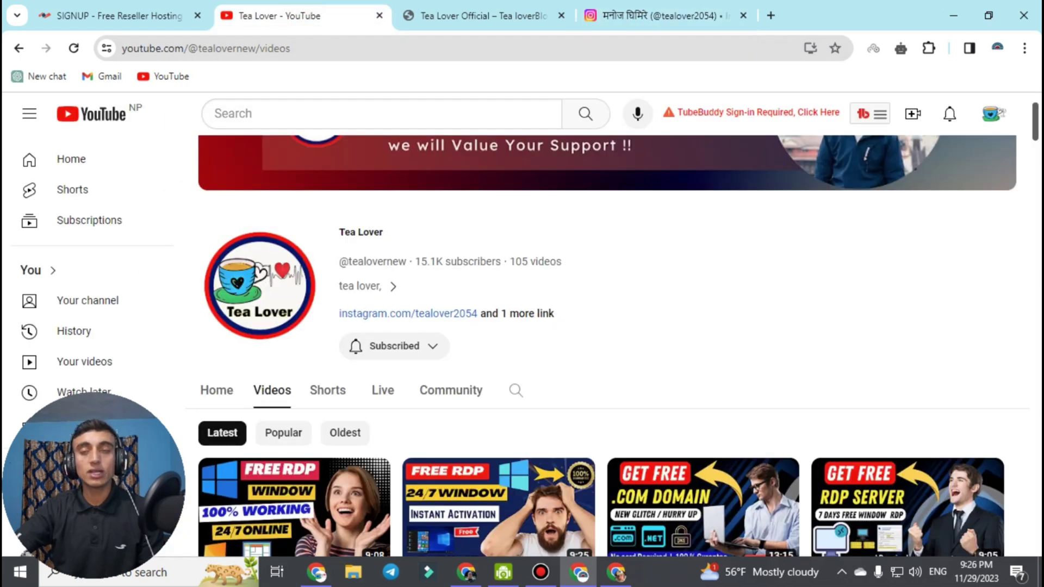